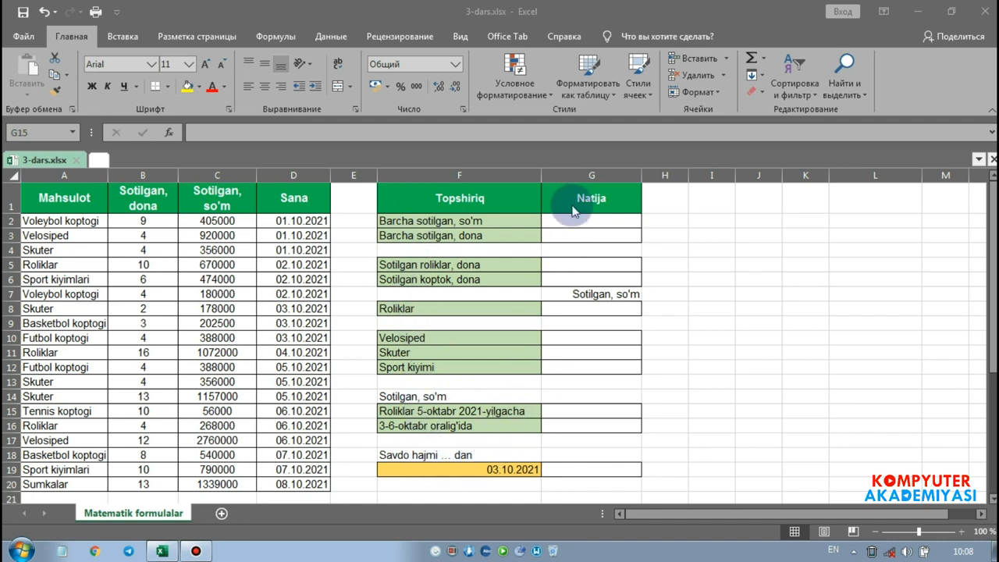
Step: Enter =СУММ(C:C) in cell G2 to total all sales in so'm
{"action": "left_click", "coordinate": [601, 222]}
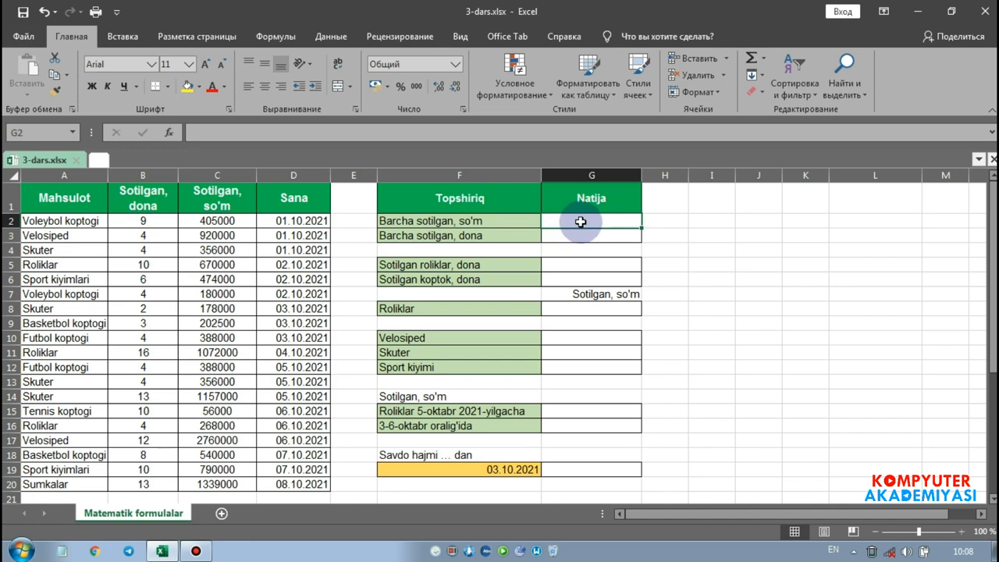
{"action": "type", "text": "="}
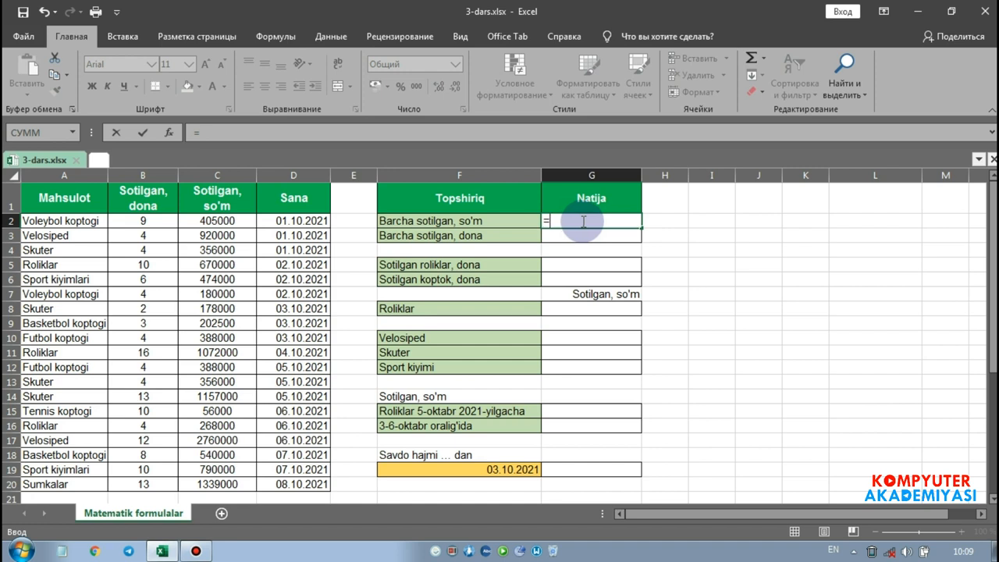
{"action": "type", "text": "с"}
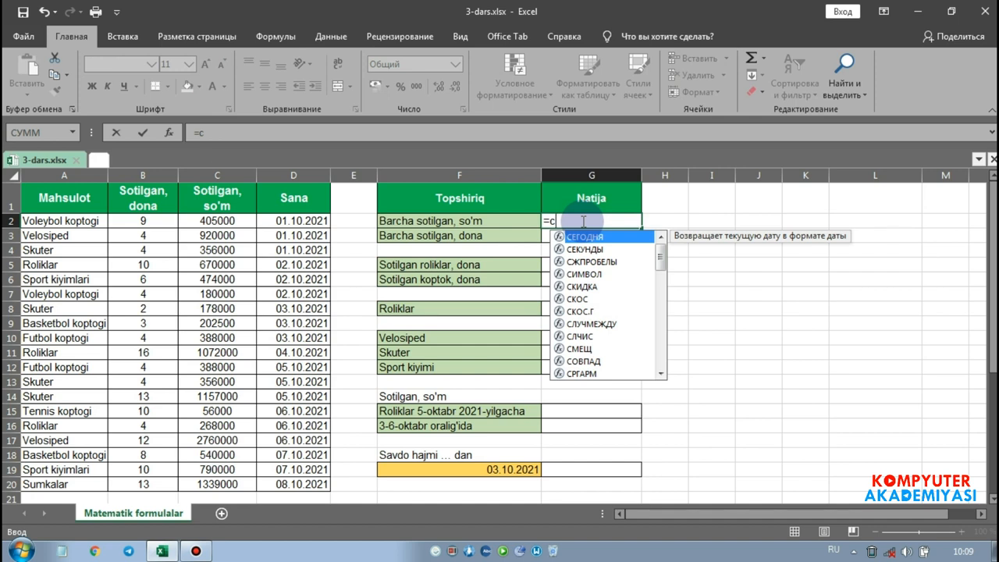
{"action": "type", "text": "у"}
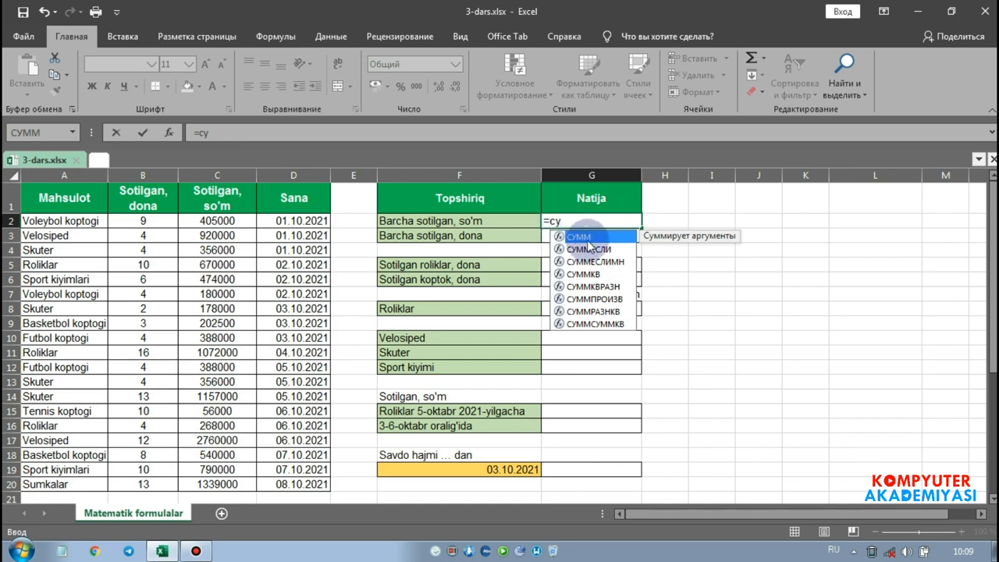
{"action": "double_click", "coordinate": [587, 238]}
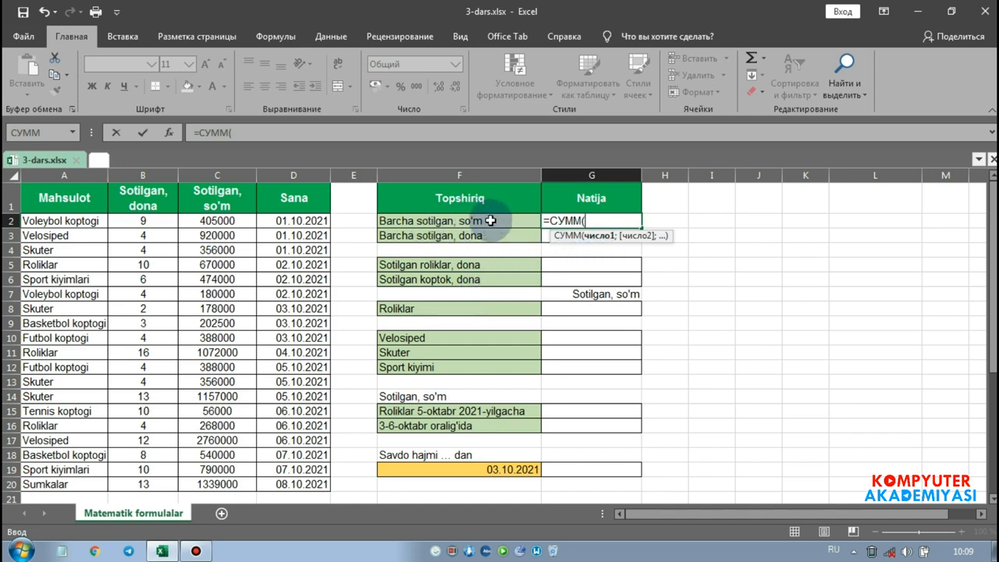
{"action": "left_click", "coordinate": [219, 169]}
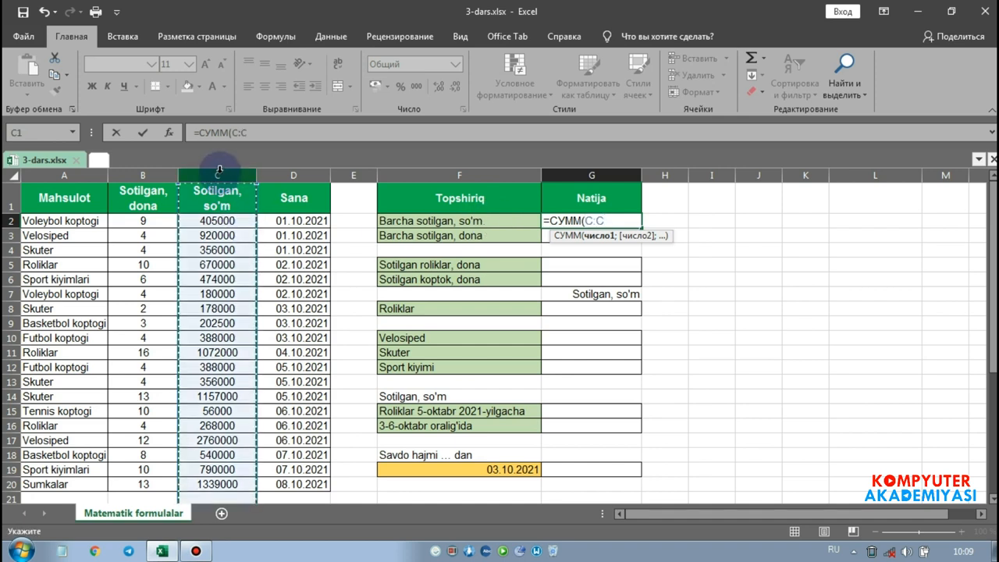
{"action": "key", "text": "Return"}
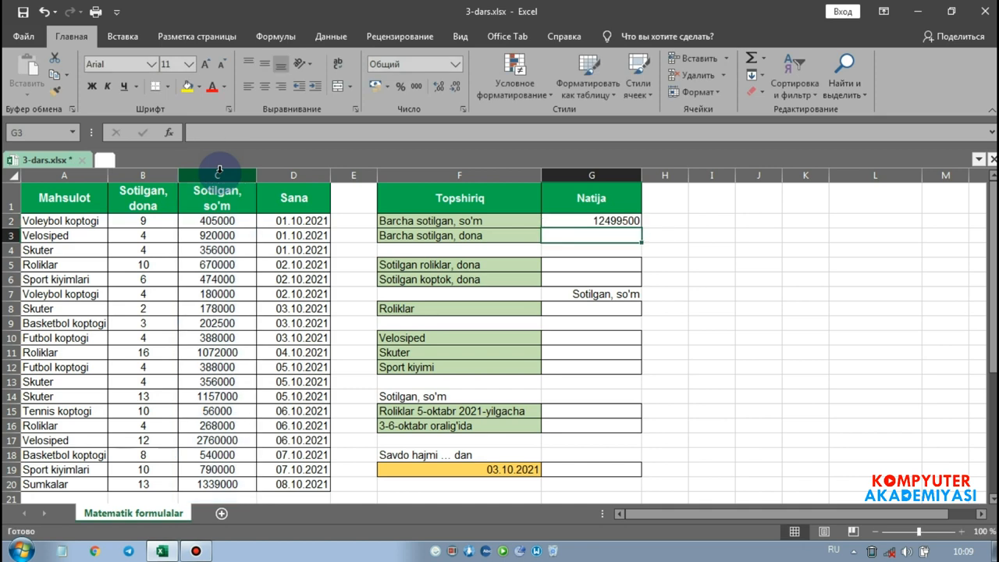
{"action": "left_click", "coordinate": [567, 218]}
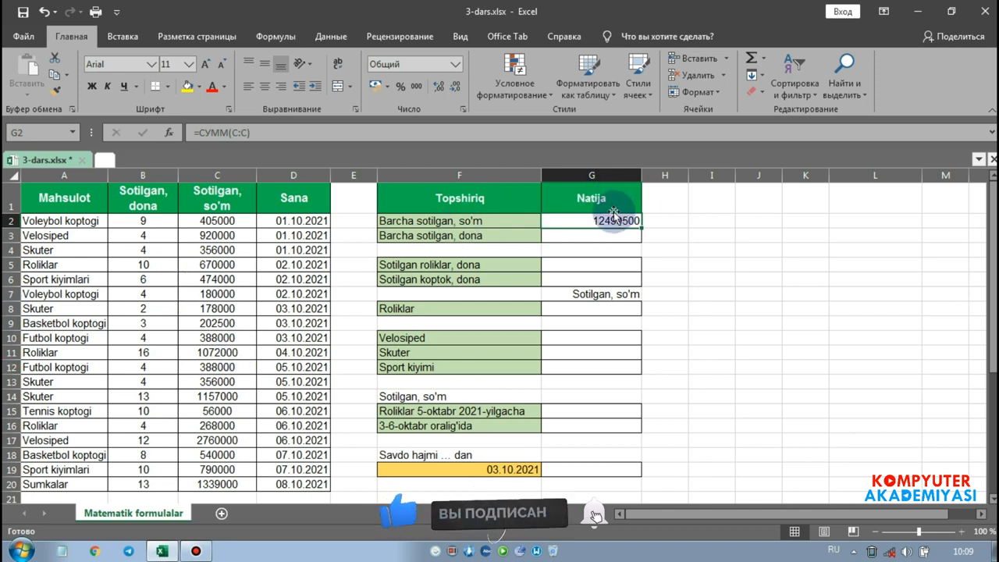
Step: Enter =СУММ(B:B) in cell G3 to total the number of items sold
{"action": "left_click", "coordinate": [604, 237]}
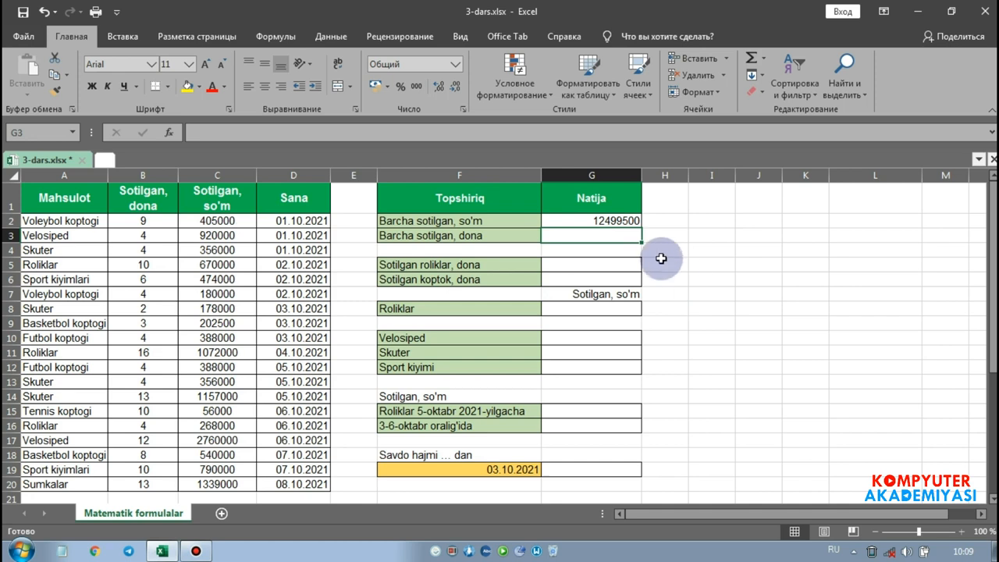
{"action": "type", "text": "="}
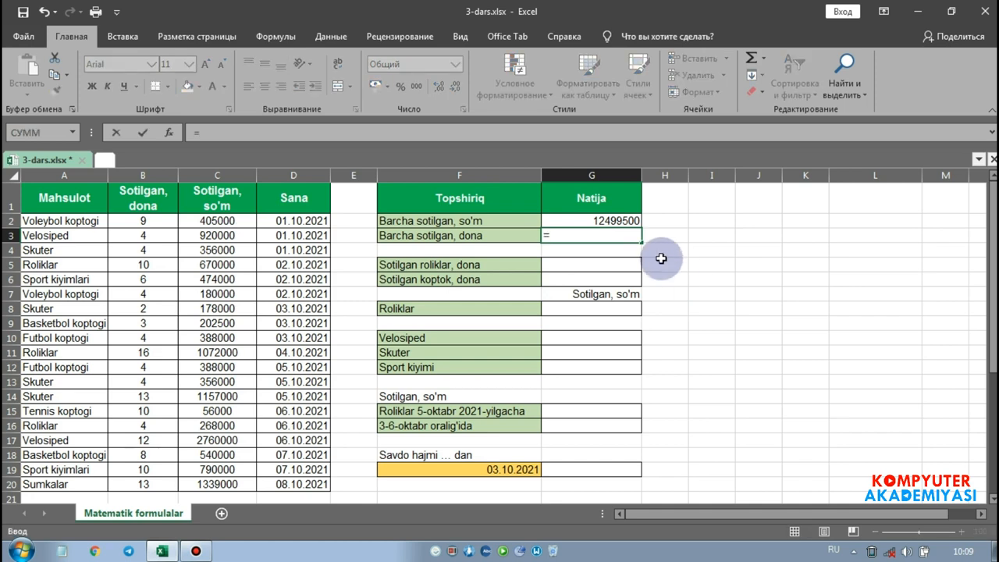
{"action": "type", "text": "су"}
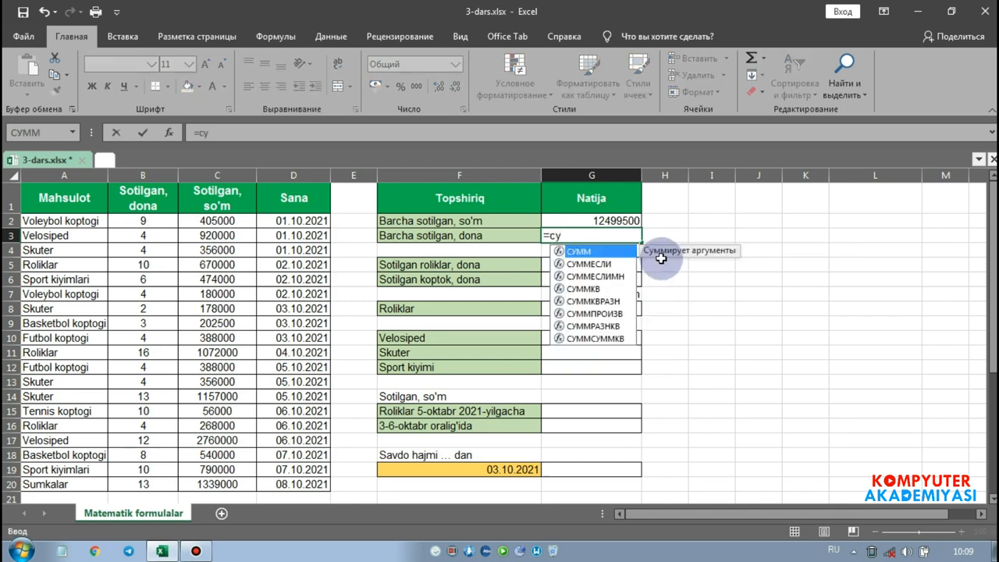
{"action": "double_click", "coordinate": [587, 251]}
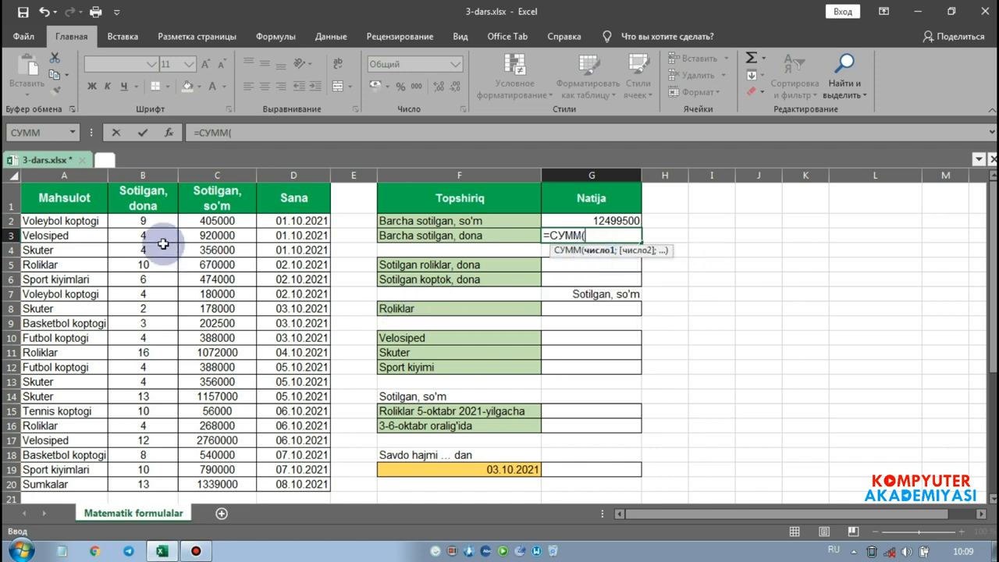
{"action": "left_click", "coordinate": [145, 173]}
{"action": "key", "text": "Return"}
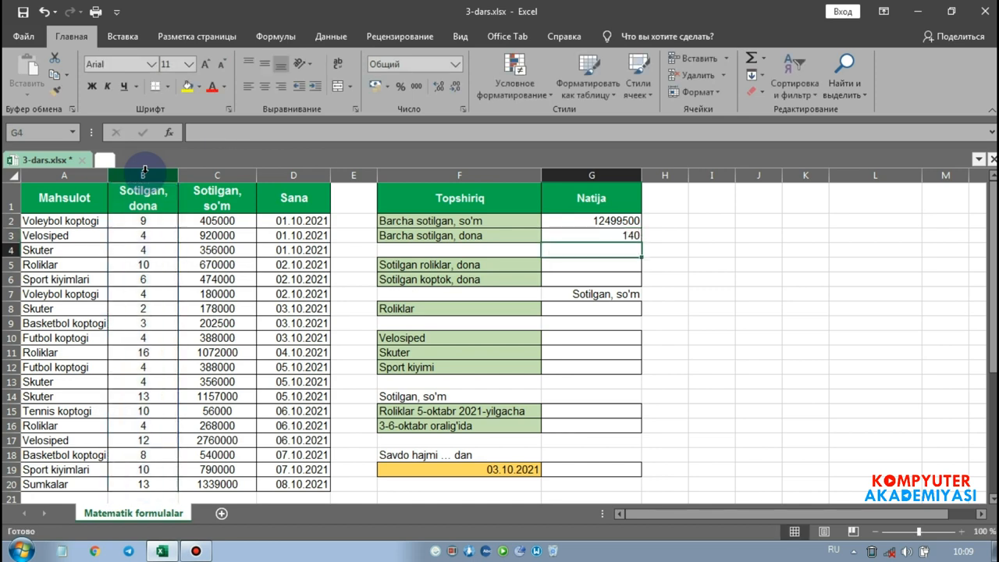
{"action": "left_click", "coordinate": [462, 221]}
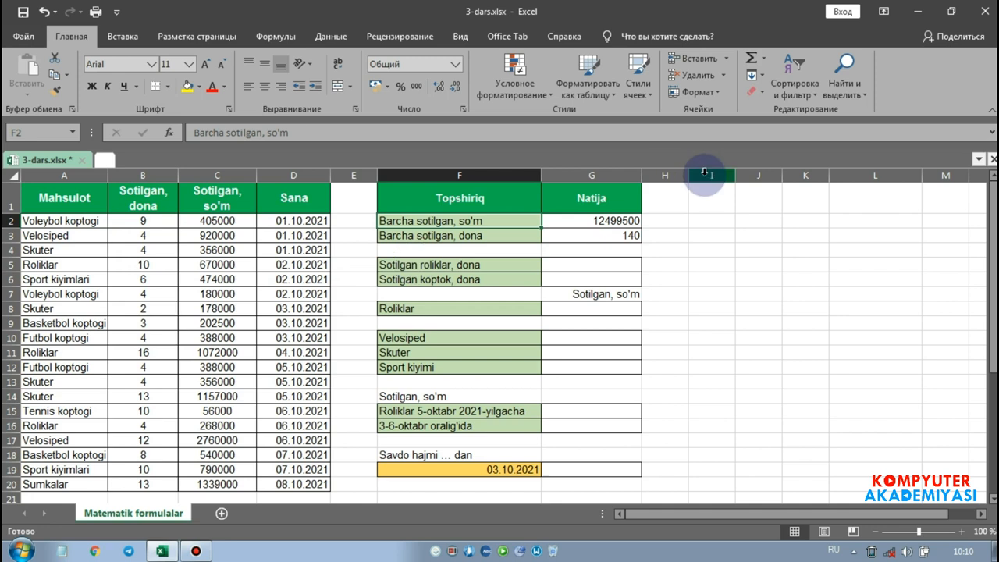
Step: Start a СУММЕСЛИ formula in cell G5 for the number of roliklar sold
{"action": "left_click", "coordinate": [598, 267]}
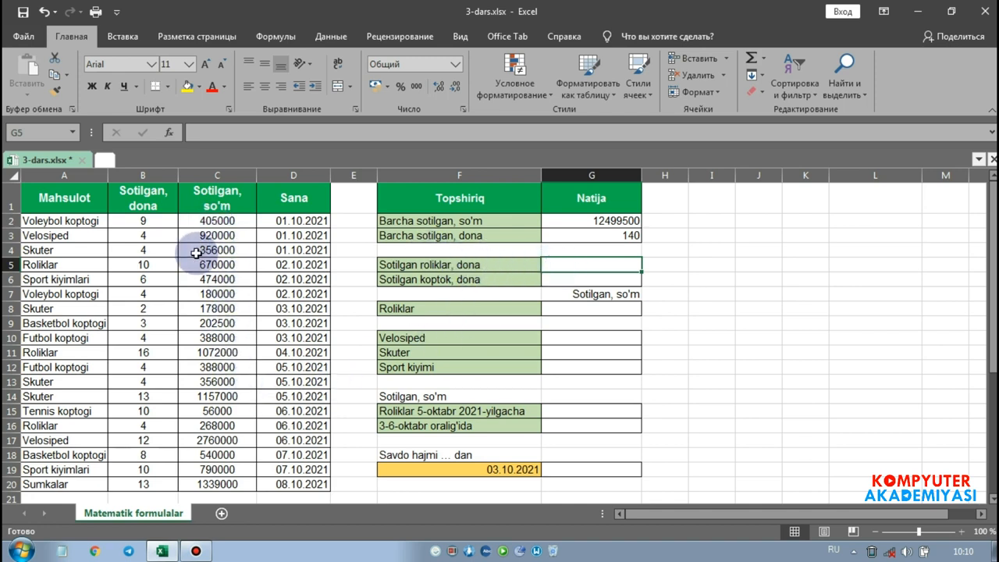
{"action": "left_click", "coordinate": [564, 265]}
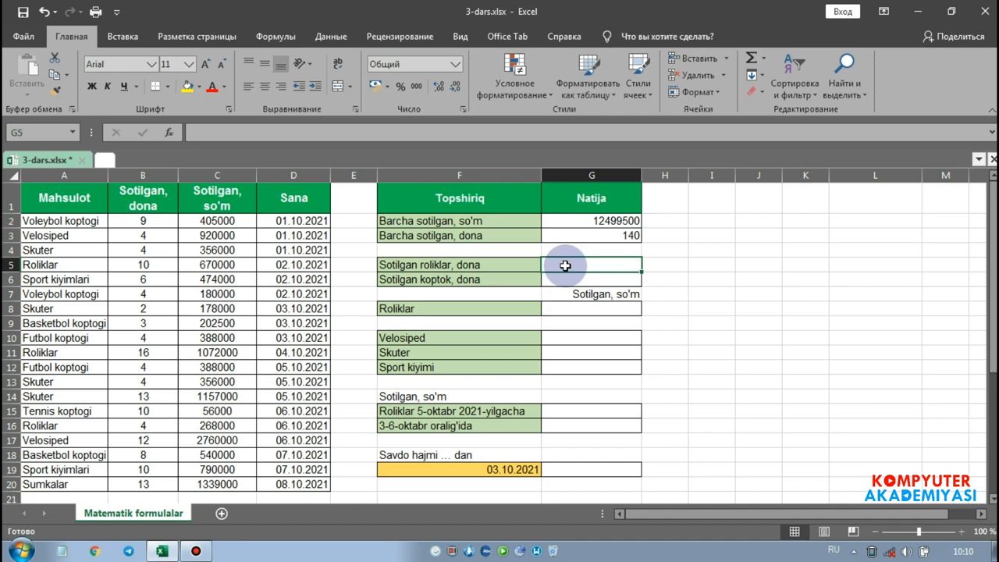
{"action": "type", "text": "="}
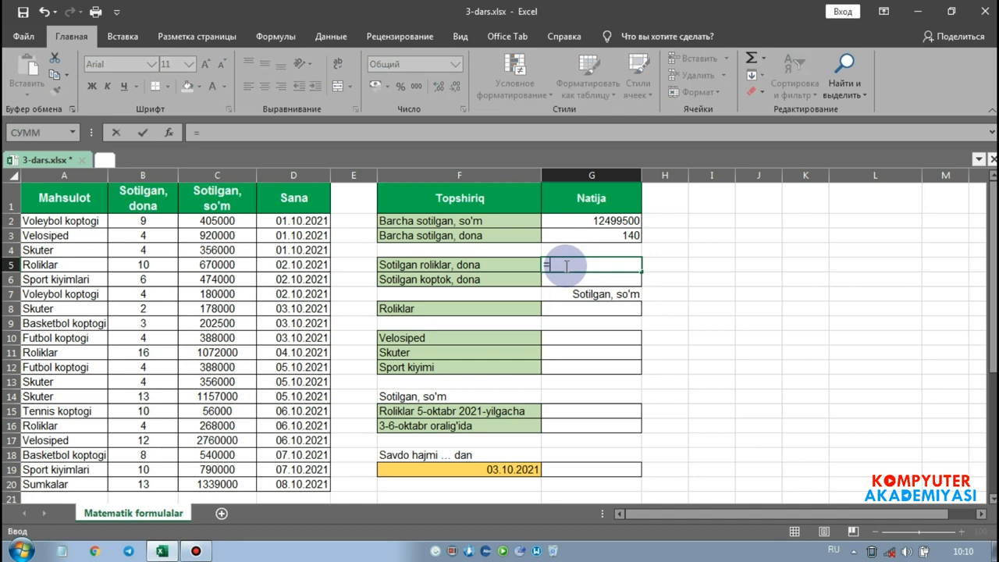
{"action": "type", "text": "сум"}
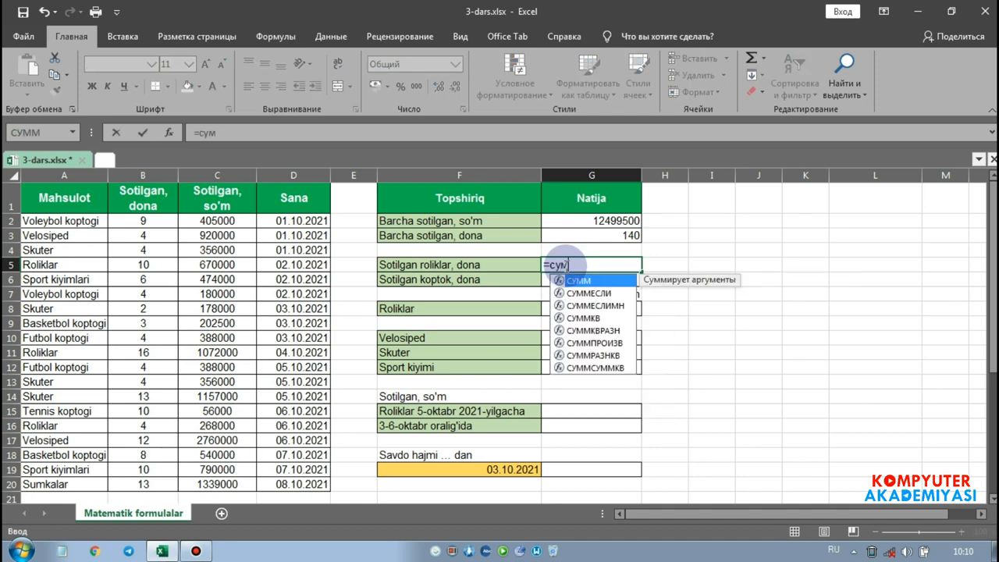
{"action": "left_click", "coordinate": [597, 295]}
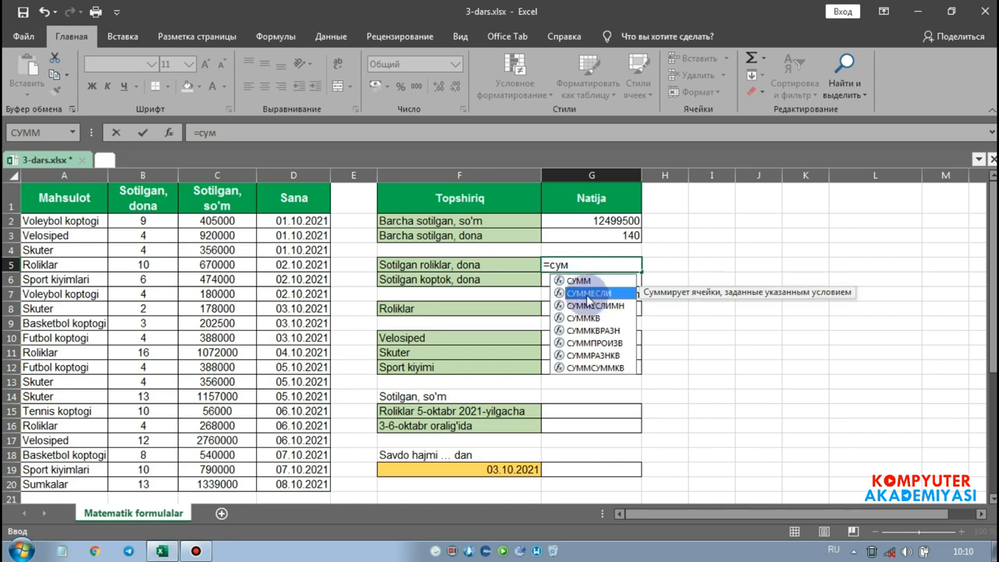
{"action": "double_click", "coordinate": [588, 294]}
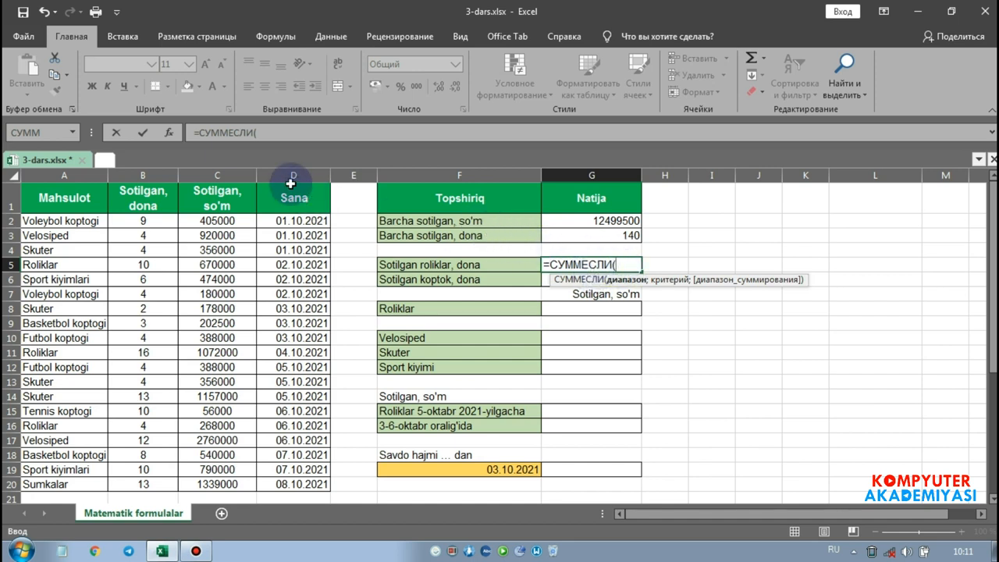
Step: Open the function arguments for СУММЕСЛИ and set Диапазон to the whole product column, A:A
{"action": "left_click", "coordinate": [169, 133]}
{"action": "left_click_drag", "start_coordinate": [442, 134], "coordinate": [536, 191]}
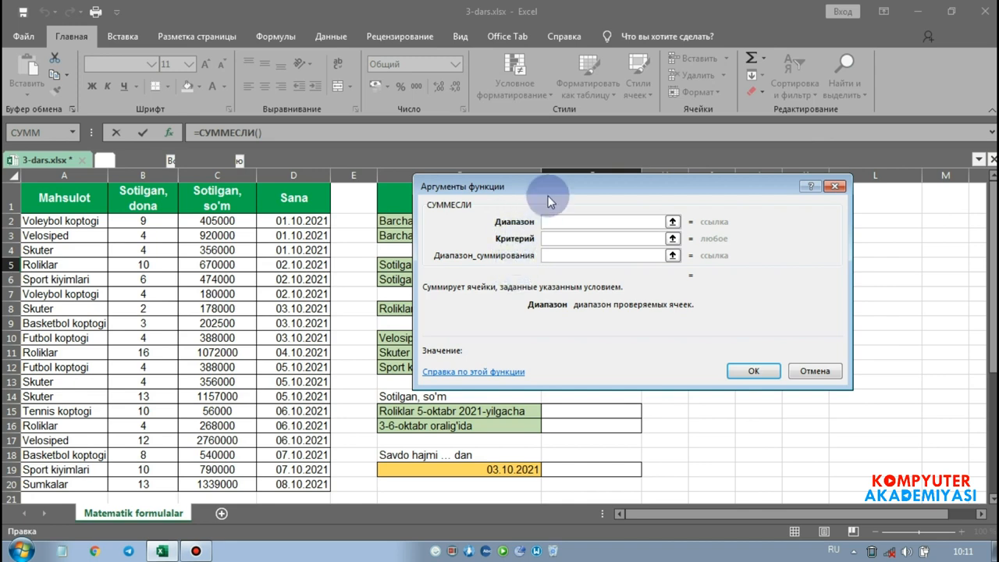
{"action": "left_click_drag", "start_coordinate": [567, 186], "coordinate": [605, 190]}
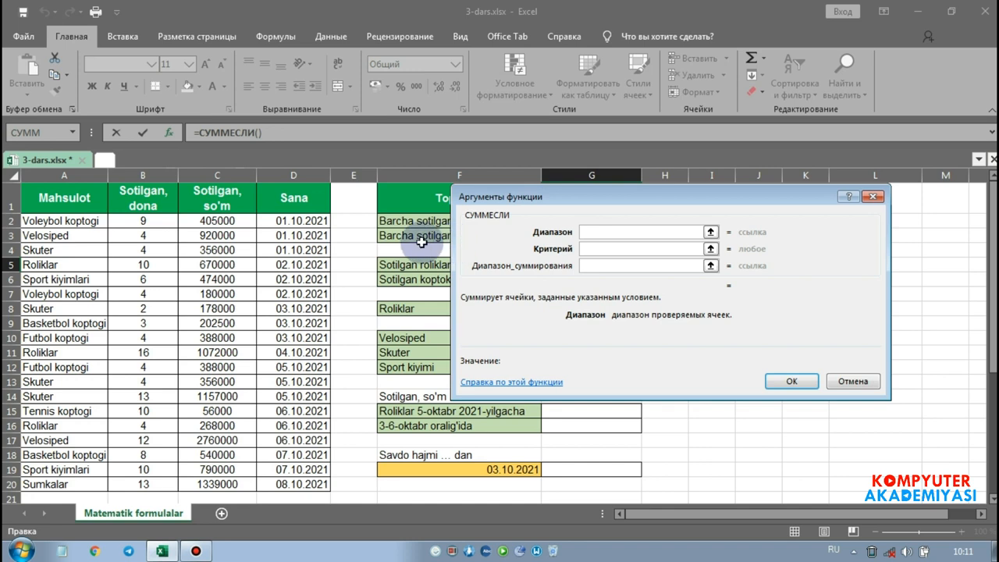
{"action": "left_click", "coordinate": [61, 170]}
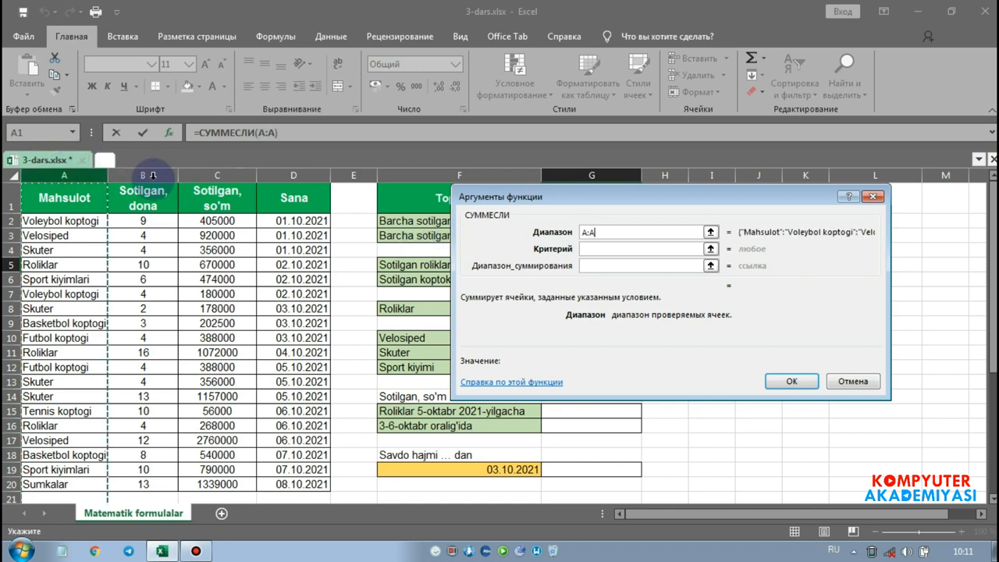
{"action": "left_click_drag", "start_coordinate": [567, 201], "coordinate": [642, 203]}
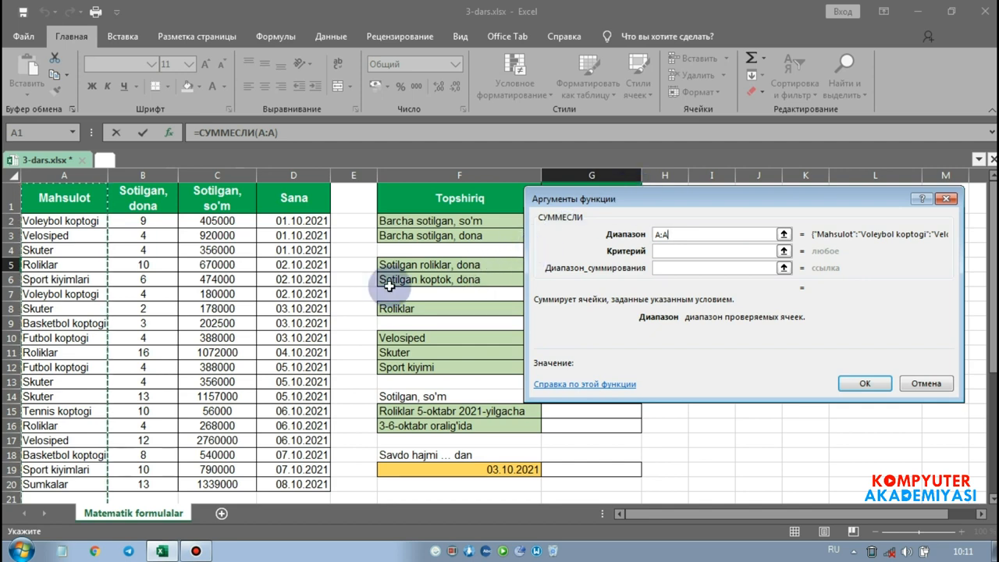
Step: Set the Критерий argument to "roliklar" in Latin letters
{"action": "left_click", "coordinate": [677, 250]}
{"action": "type", "text": "кщдшлд"}
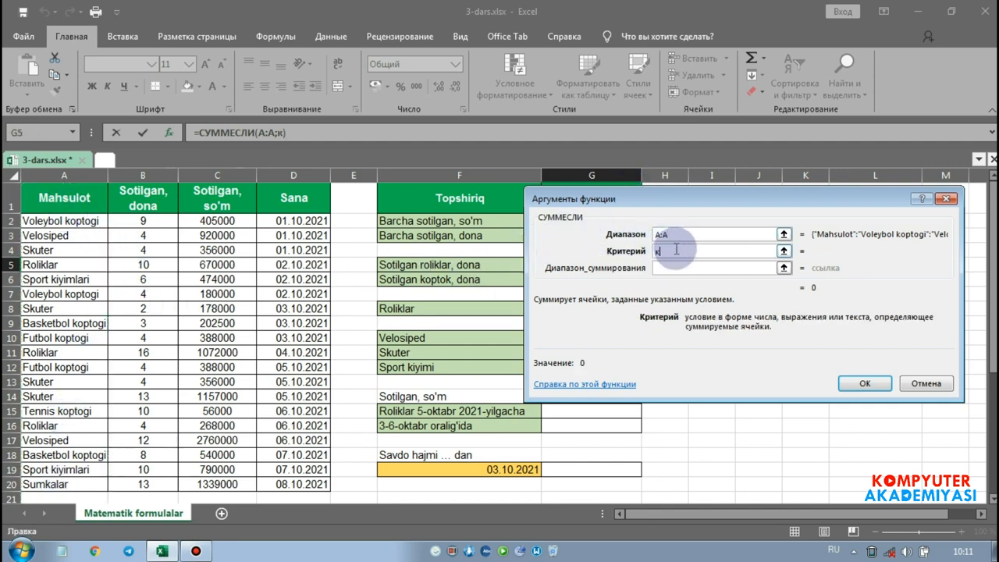
{"action": "key", "text": "BackSpace"}
{"action": "key", "text": "BackSpace"}
{"action": "key", "text": "BackSpace"}
{"action": "key", "text": "BackSpace"}
{"action": "key", "text": "BackSpace"}
{"action": "key", "text": "alt+shift"}
{"action": "type", "text": "rolikla"}
Step: Set Диапазон_суммирования to the quantity column, B:B, and apply the СУММЕСЛИ formula to G5
{"action": "left_click", "coordinate": [684, 268]}
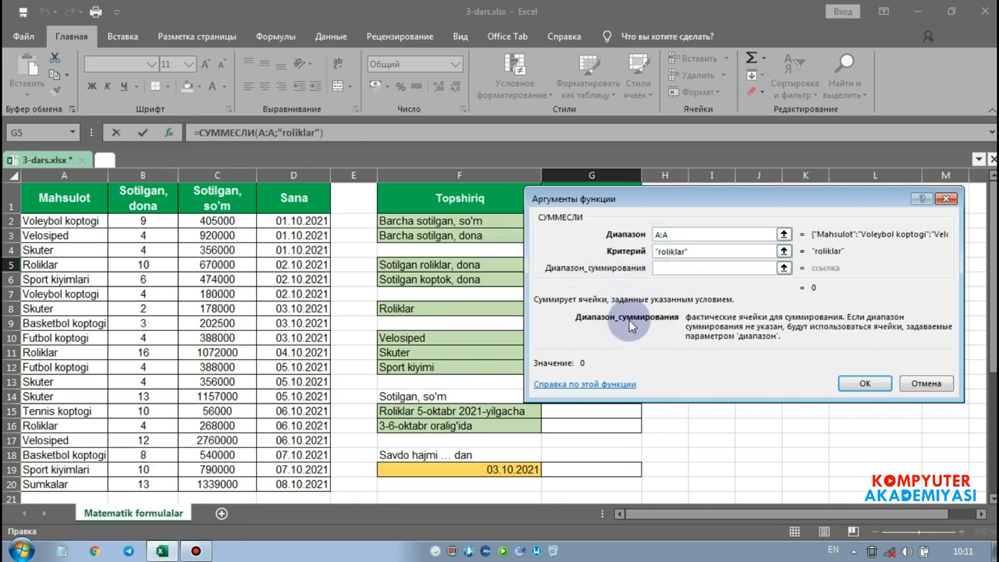
{"action": "left_click_drag", "start_coordinate": [669, 200], "coordinate": [750, 195]}
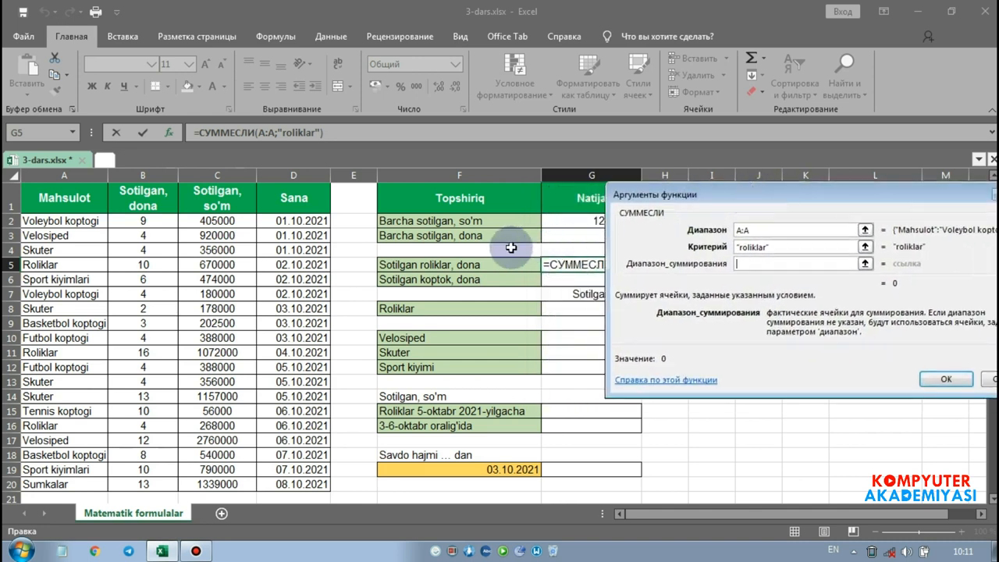
{"action": "left_click", "coordinate": [143, 175]}
{"action": "left_click_drag", "start_coordinate": [734, 200], "coordinate": [514, 205]}
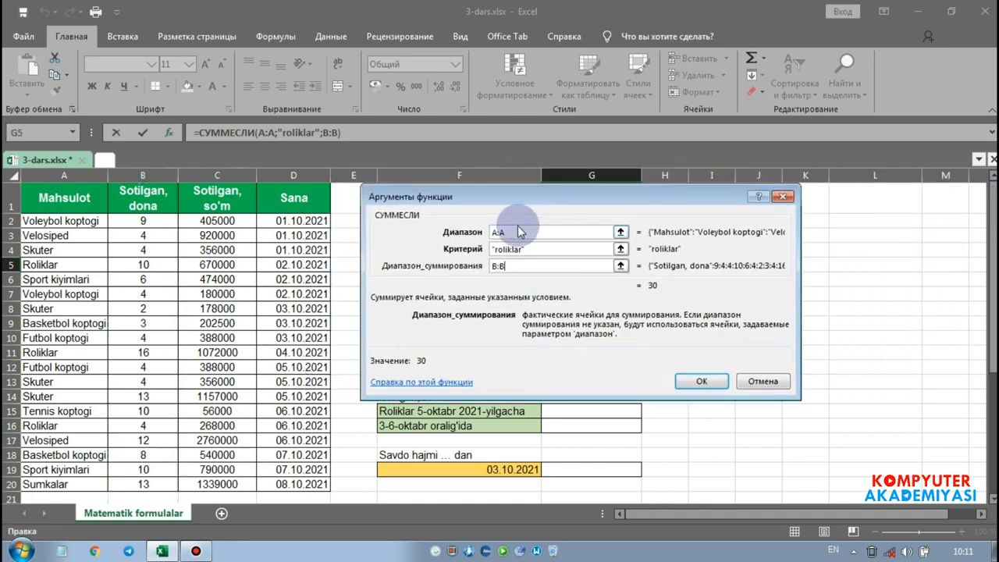
{"action": "left_click", "coordinate": [518, 231]}
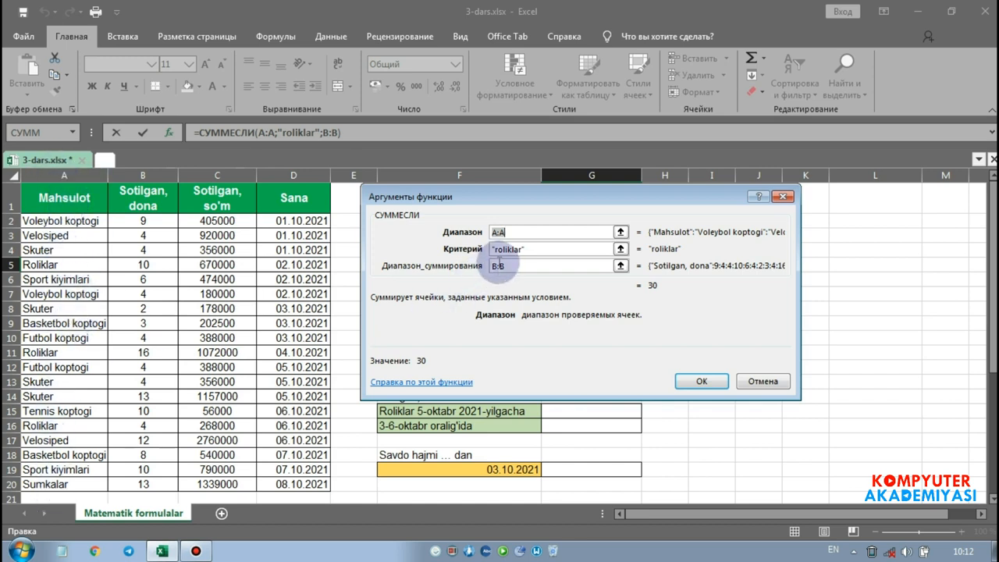
{"action": "left_click", "coordinate": [537, 250]}
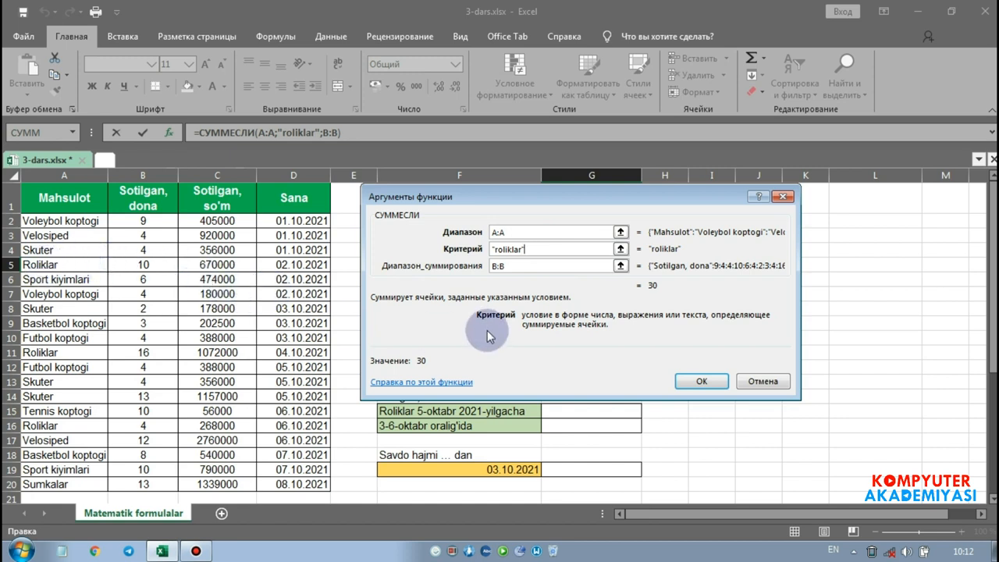
{"action": "left_click_drag", "start_coordinate": [576, 197], "coordinate": [824, 221]}
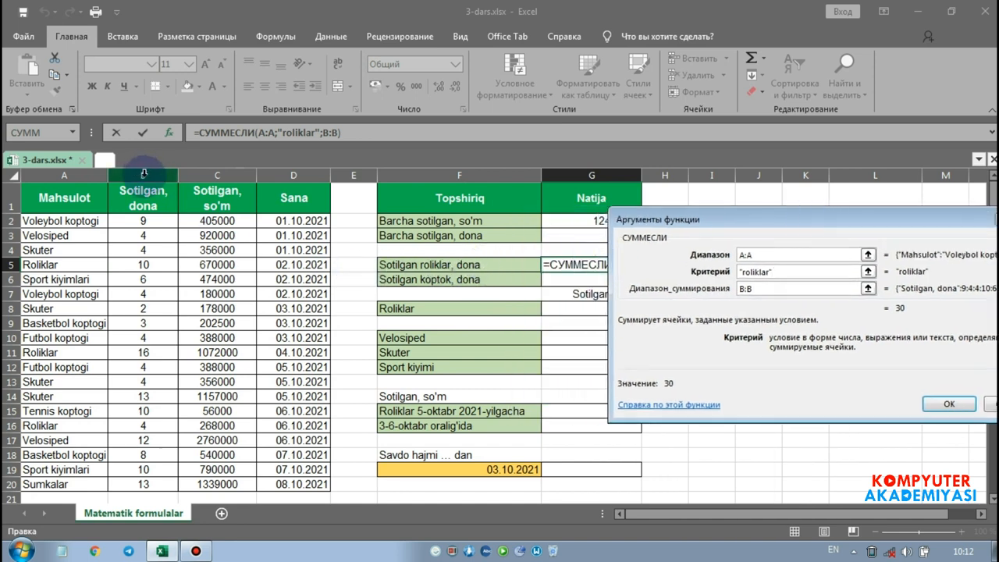
{"action": "left_click_drag", "start_coordinate": [771, 224], "coordinate": [637, 207]}
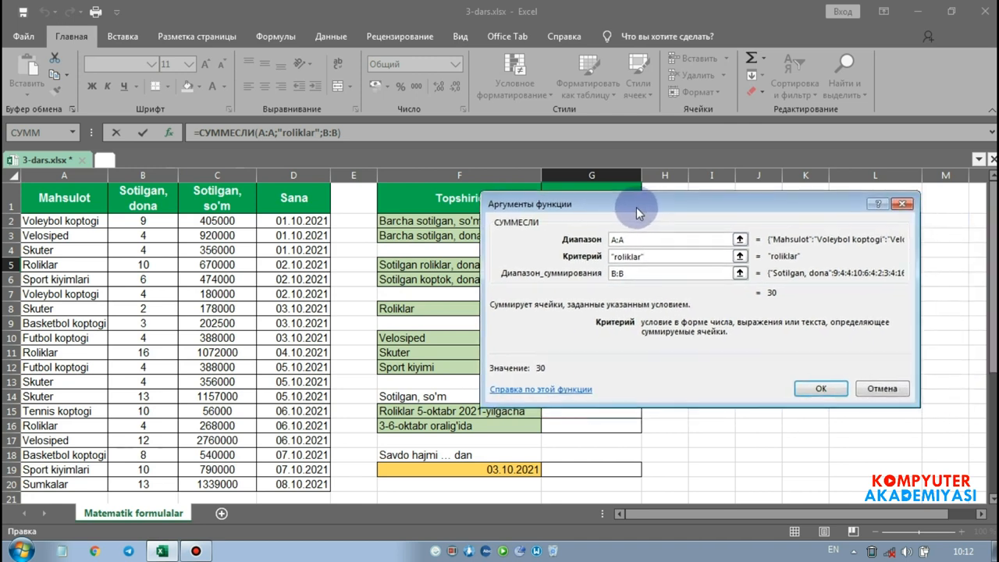
{"action": "left_click", "coordinate": [824, 388]}
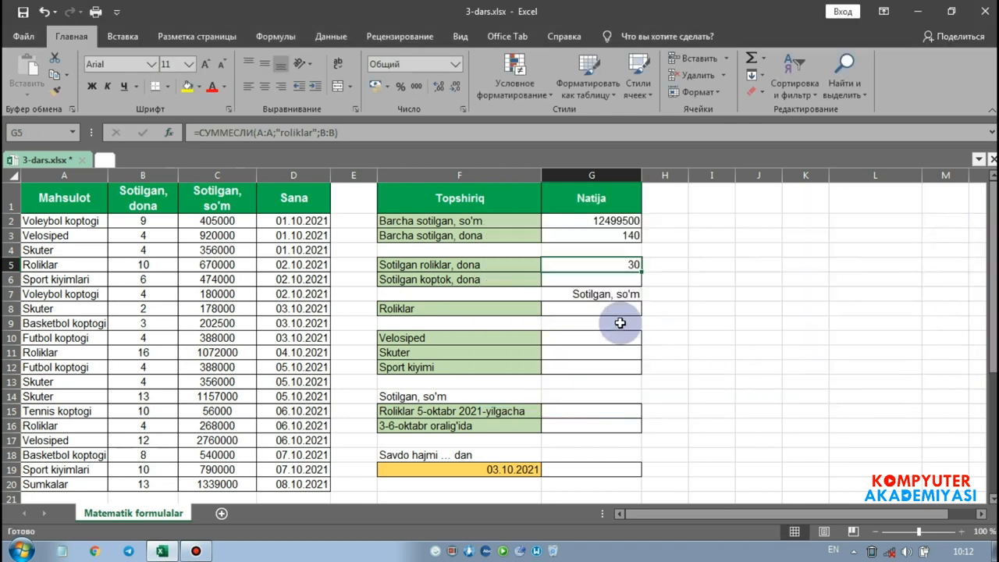
Step: Start a СУММЕСЛИ formula in cell G6 for the number of koptok sold
{"action": "left_click", "coordinate": [582, 279]}
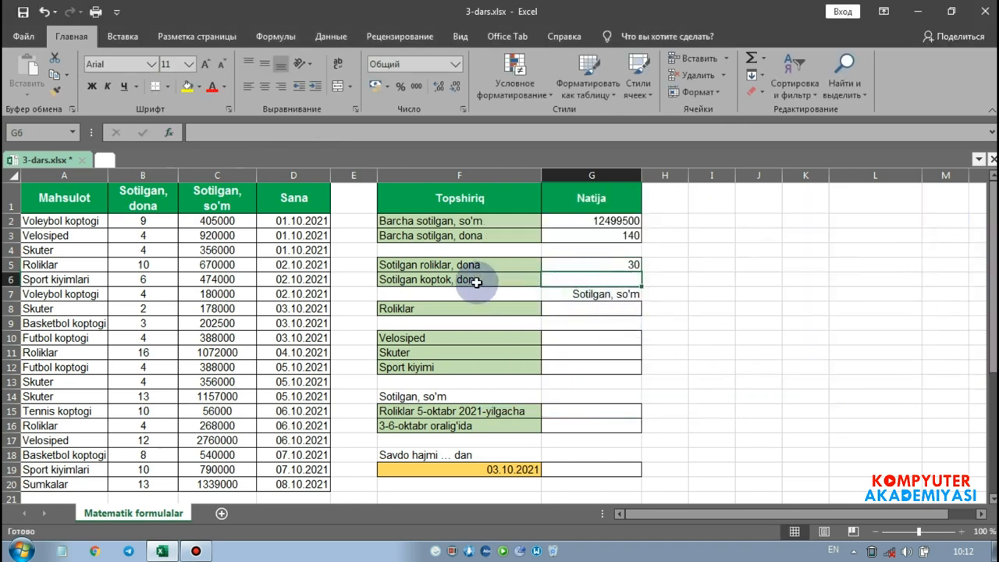
{"action": "type", "text": "="}
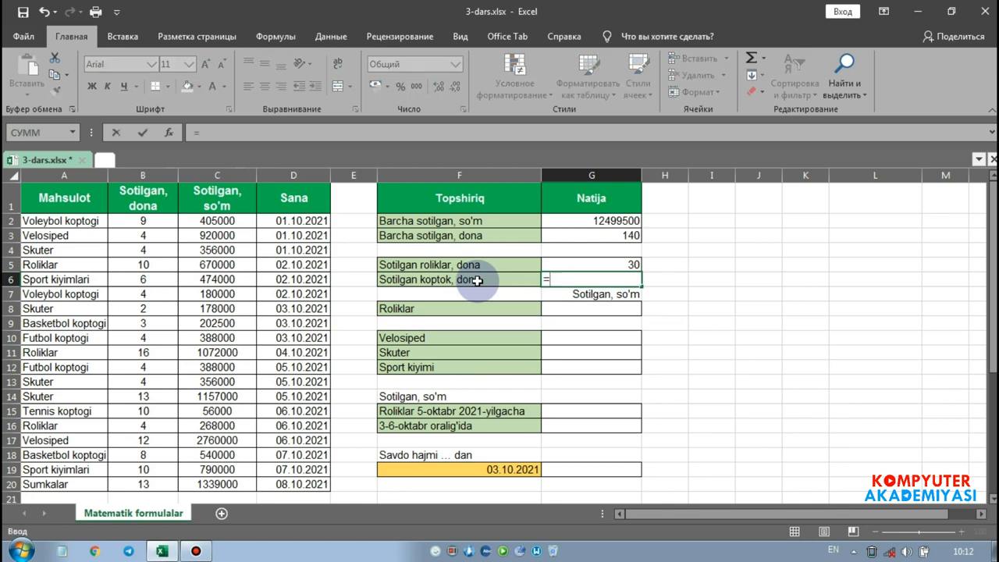
{"action": "type", "text": "ce"}
{"action": "key", "text": "BackSpace"}
{"action": "key", "text": "BackSpace"}
{"action": "key", "text": "alt+shift"}
{"action": "type", "text": "сум"}
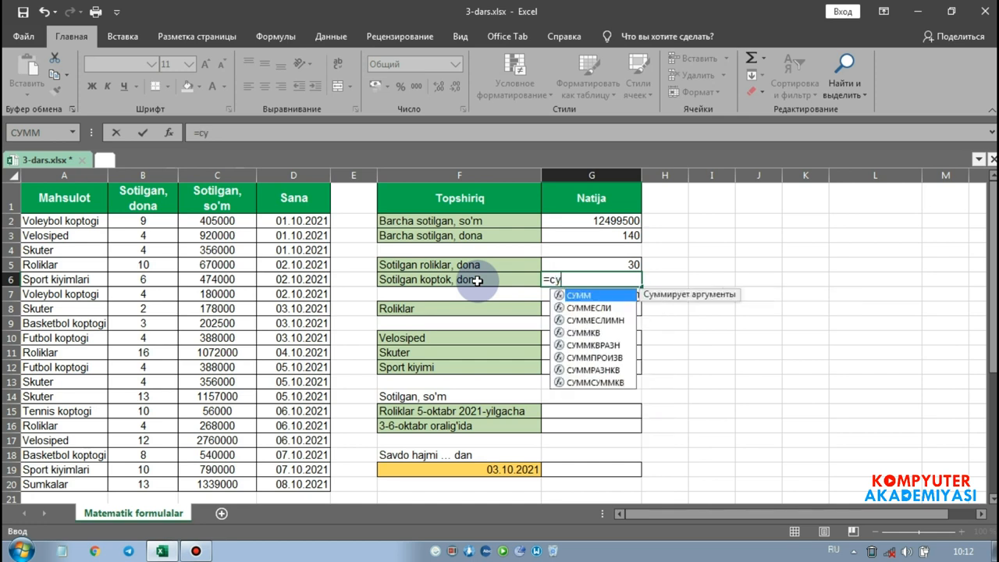
{"action": "double_click", "coordinate": [609, 309]}
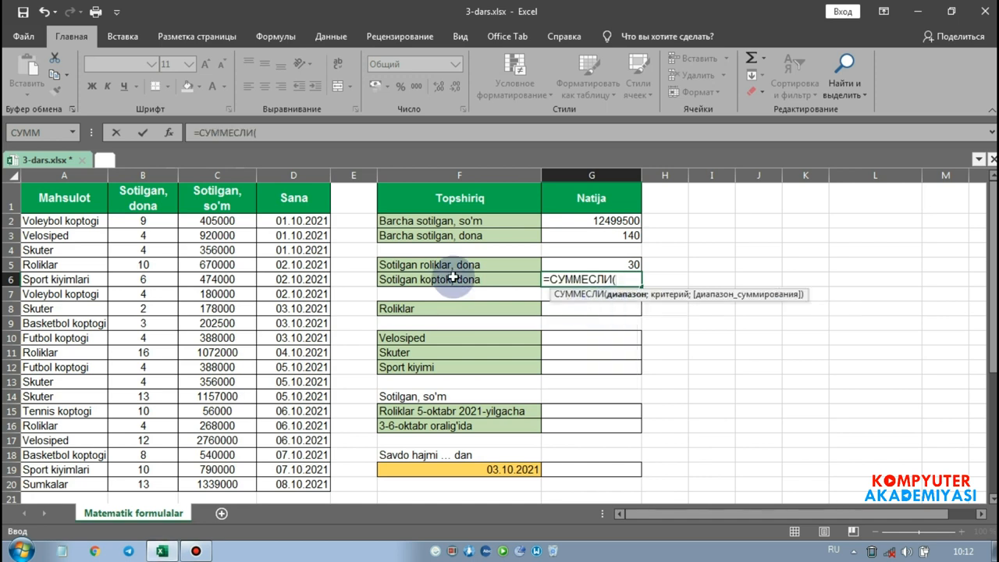
Step: In the СУММЕСЛИ function arguments, set Диапазон to A:A and Критерий to the Futbol koptogi cell A10
{"action": "left_click", "coordinate": [173, 132]}
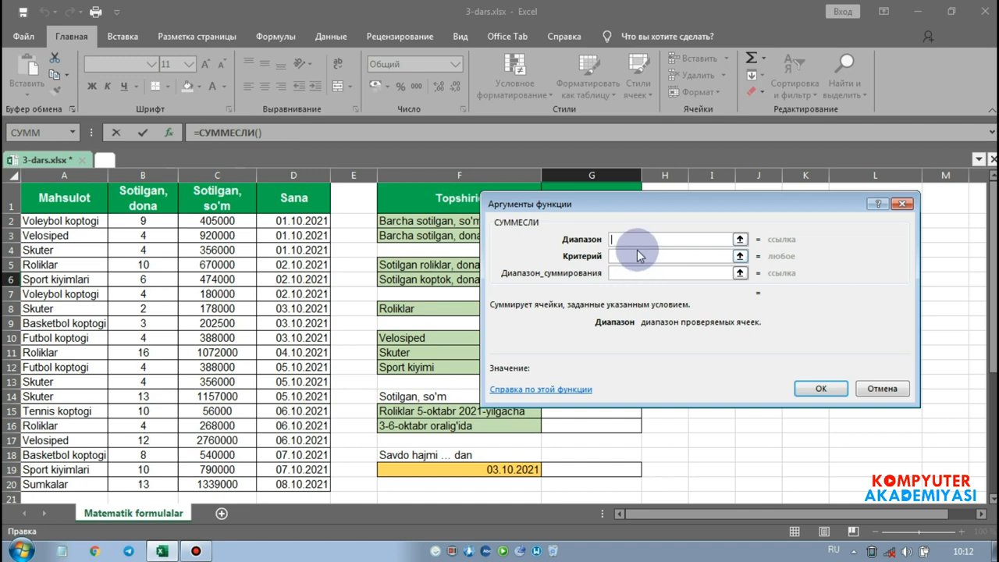
{"action": "left_click", "coordinate": [63, 175]}
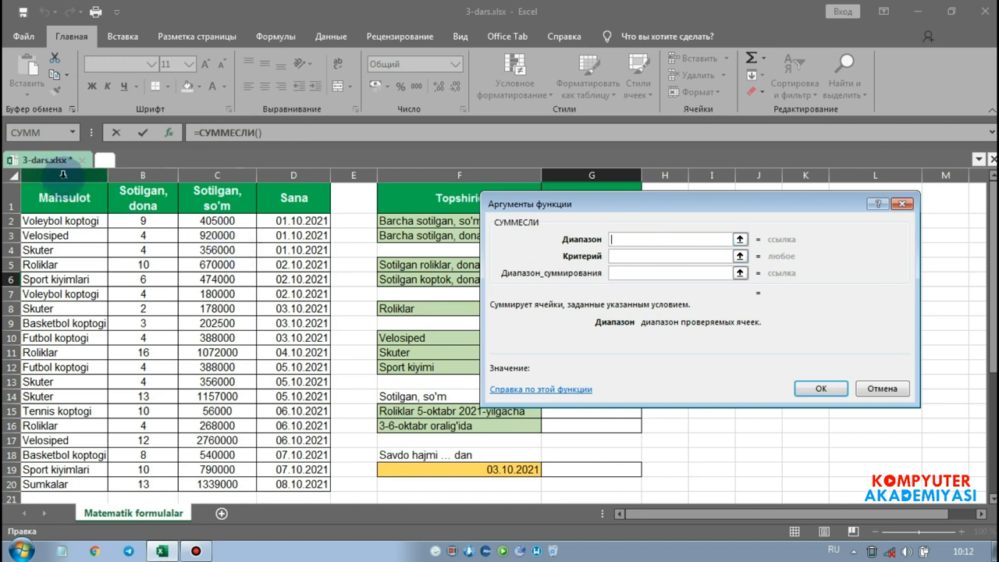
{"action": "left_click", "coordinate": [625, 257]}
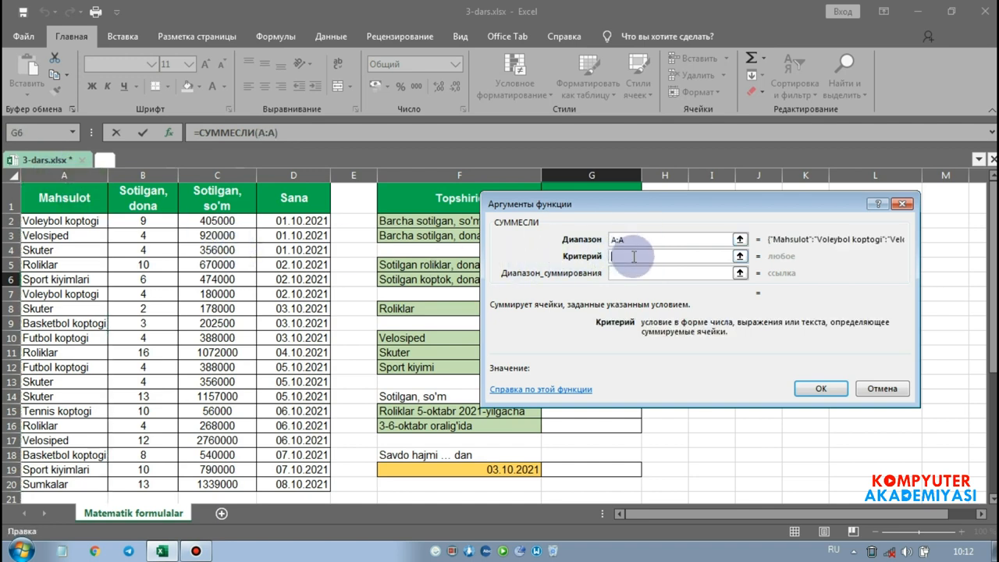
{"action": "left_click_drag", "start_coordinate": [642, 203], "coordinate": [691, 217]}
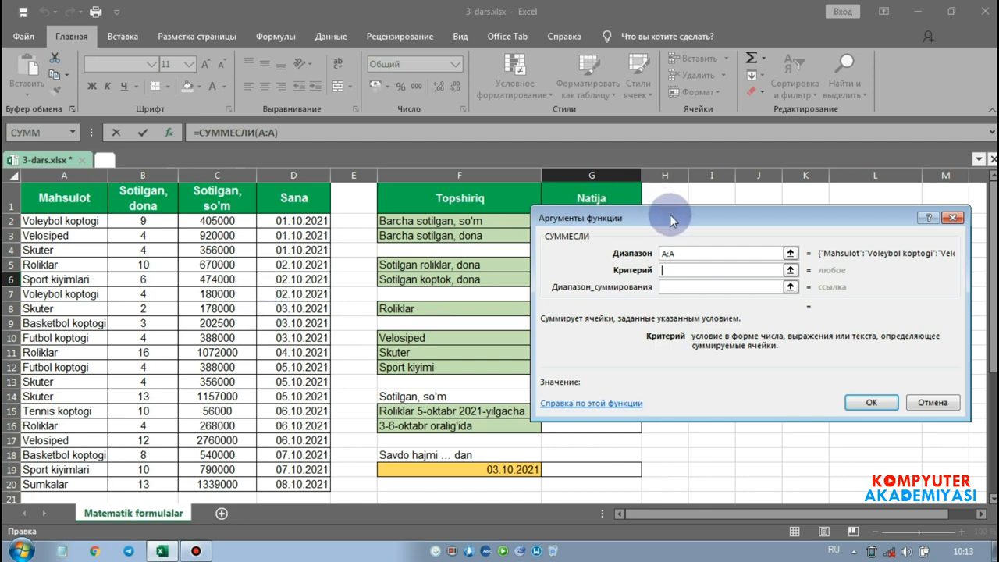
{"action": "left_click", "coordinate": [63, 338]}
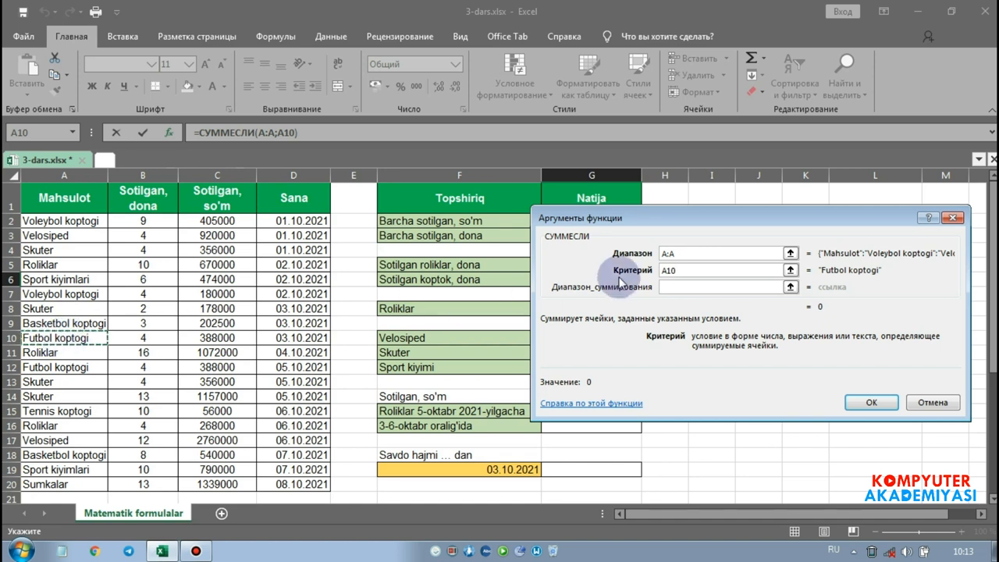
Step: Set Диапазон_суммирования to the quantity column, B:B, and apply the koptok formula to G6
{"action": "left_click", "coordinate": [677, 287]}
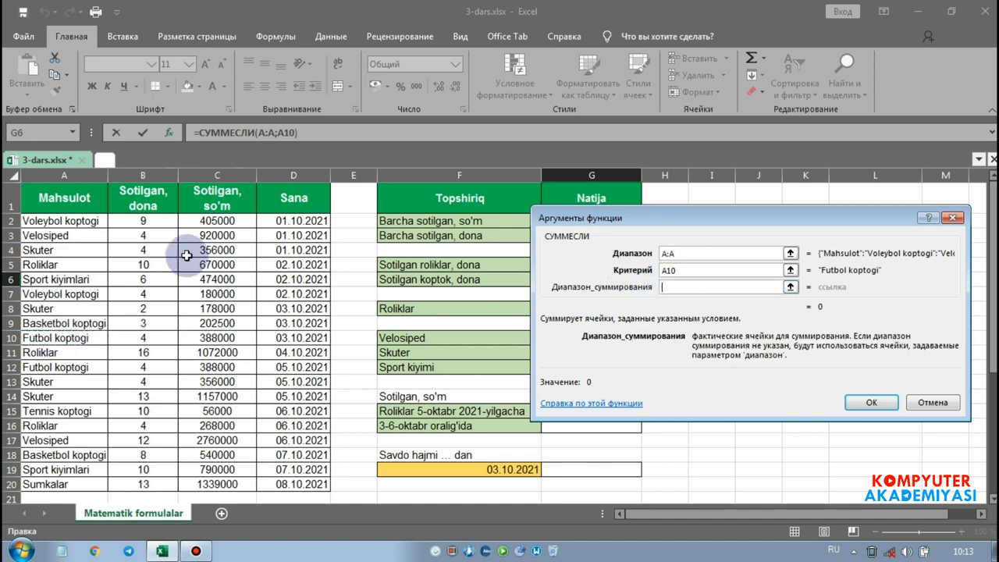
{"action": "left_click", "coordinate": [143, 173]}
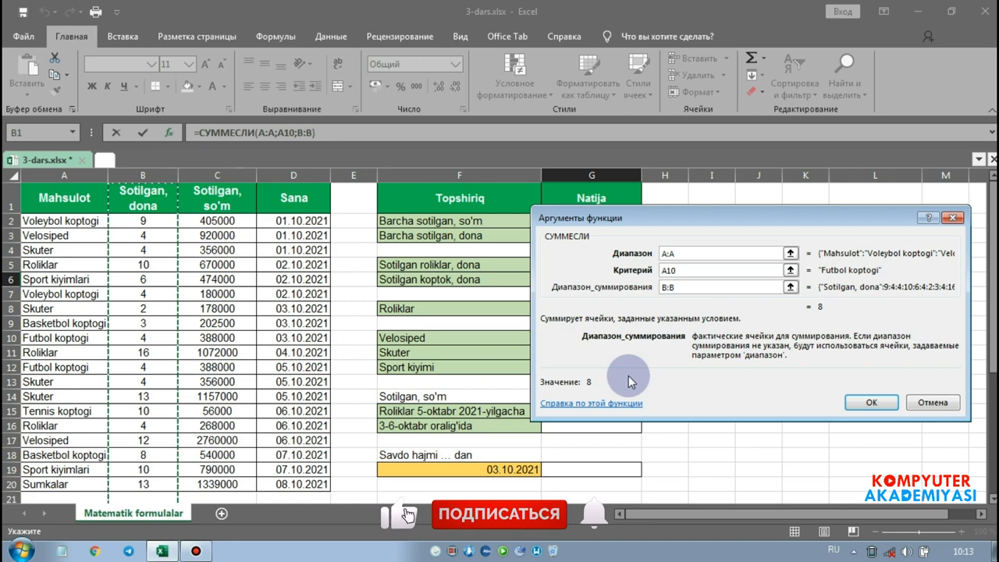
{"action": "left_click", "coordinate": [872, 402]}
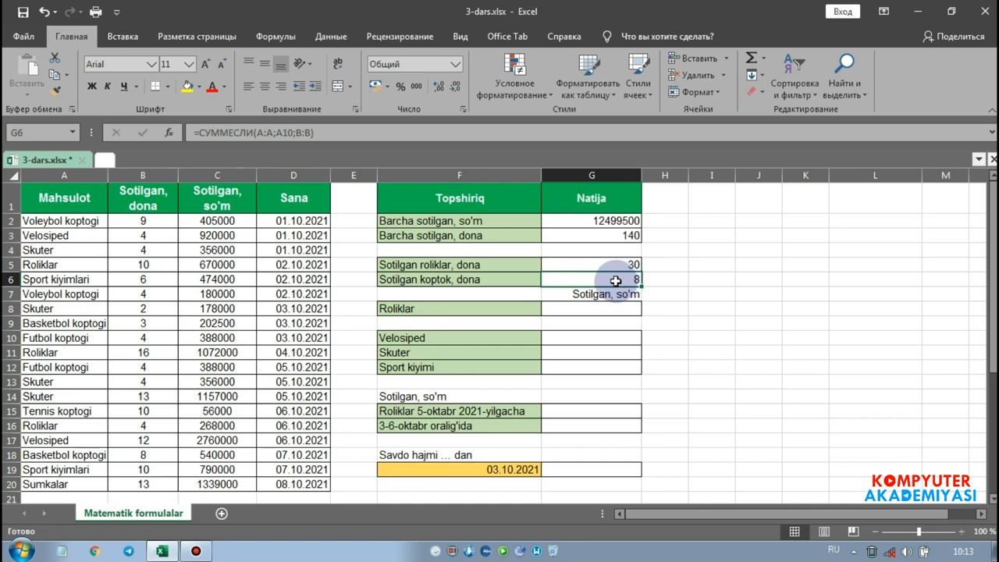
{"action": "mouse_move", "coordinate": [589, 311]}
{"action": "left_mouse_down"}
{"action": "mouse_move", "coordinate": [598, 367]}
{"action": "mouse_move", "coordinate": [595, 306]}
{"action": "left_mouse_up"}
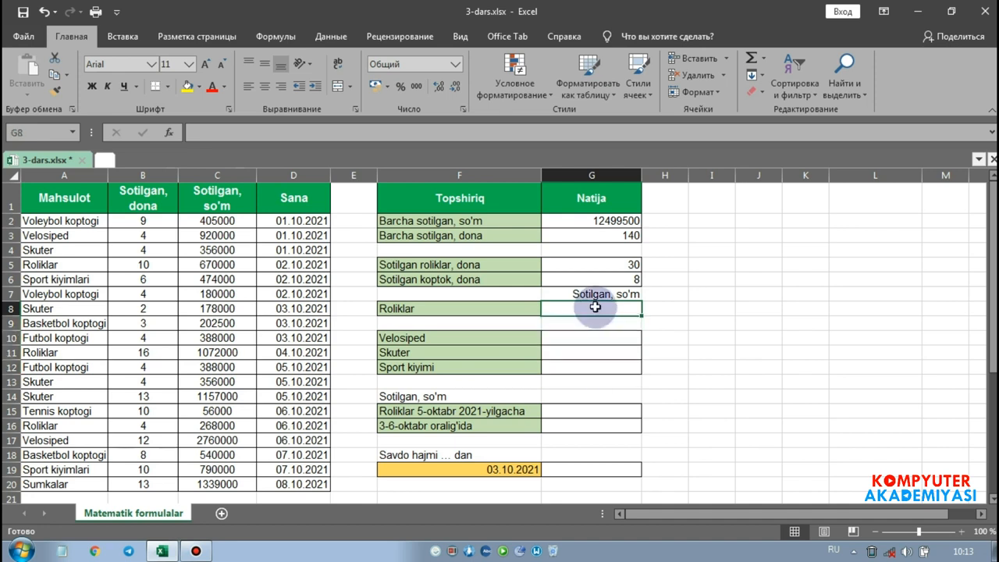
{"action": "left_click", "coordinate": [584, 409]}
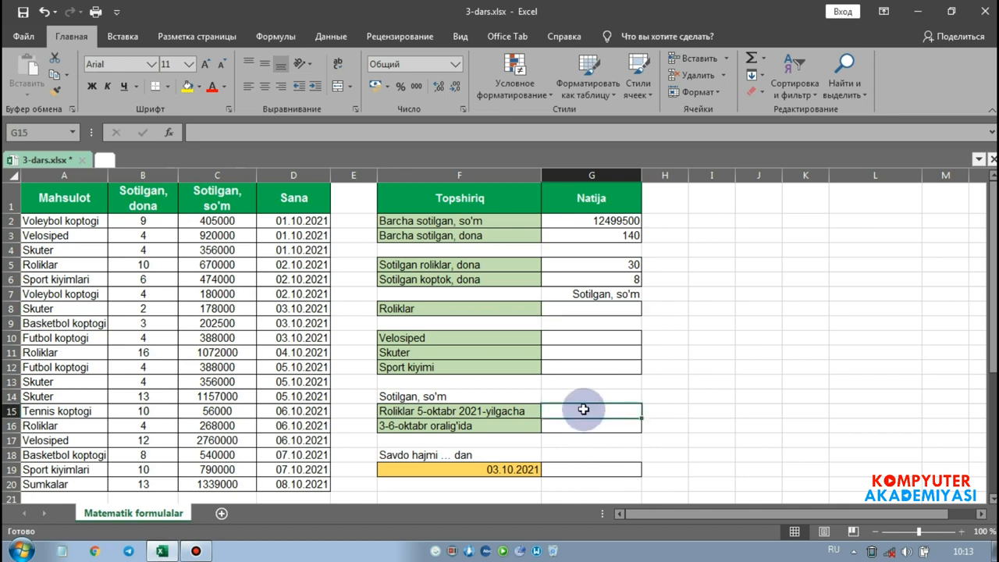
{"action": "left_click", "coordinate": [584, 307]}
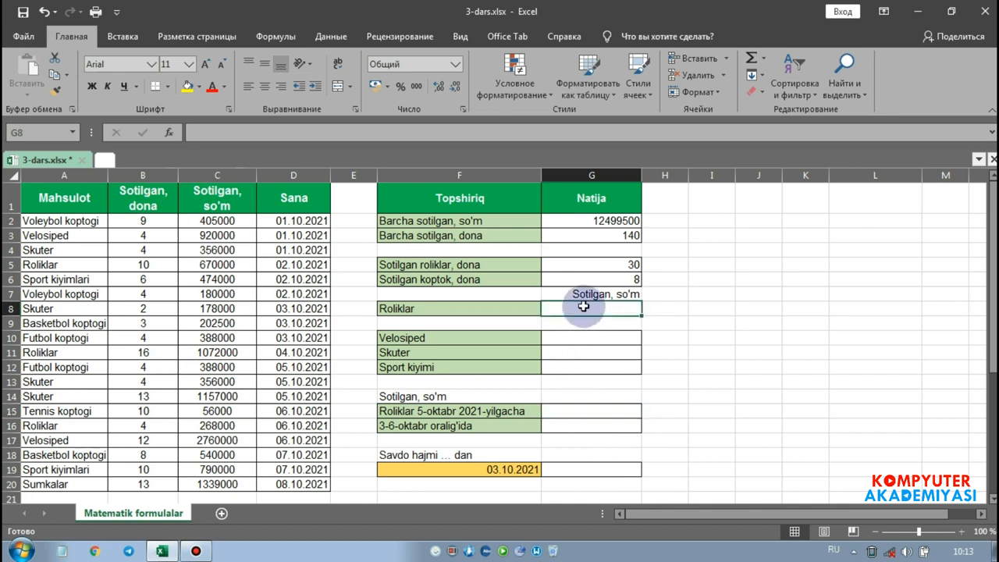
{"action": "left_click_drag", "start_coordinate": [584, 334], "coordinate": [589, 364]}
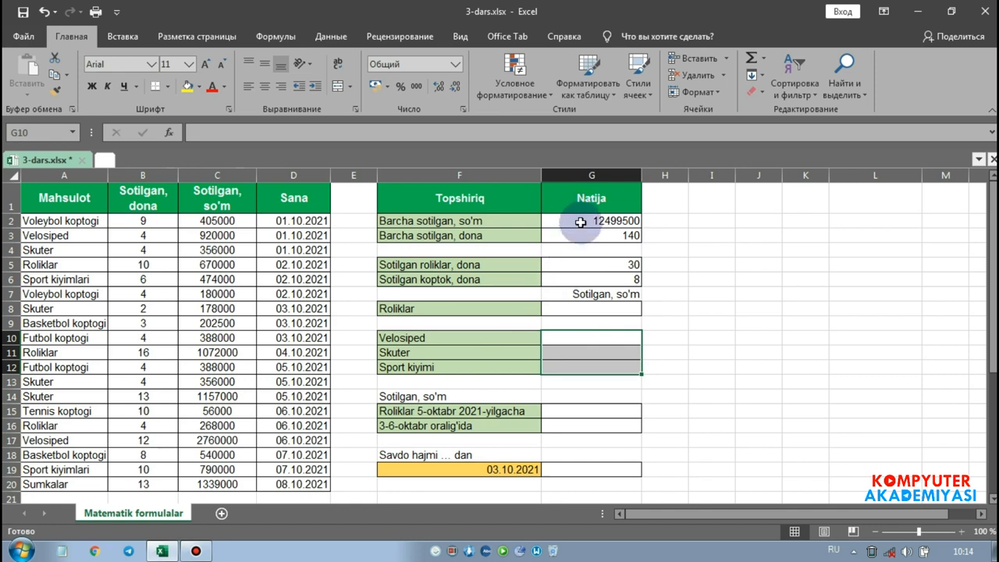
{"action": "left_click", "coordinate": [586, 310]}
{"action": "left_click_drag", "start_coordinate": [584, 337], "coordinate": [584, 368]}
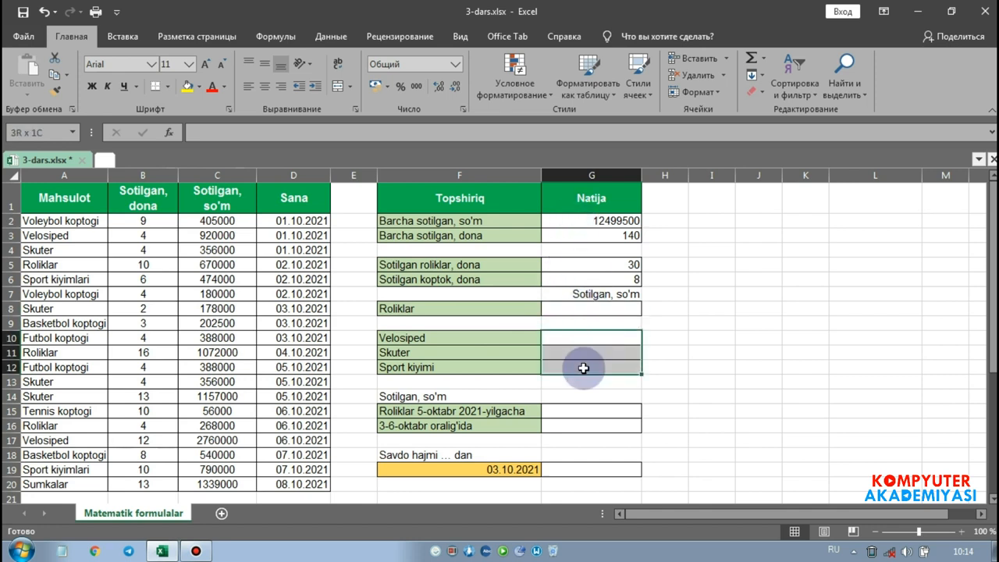
Step: Start a СУММЕСЛИ formula in cell G8 for the Roliklar sales in so'm and open its function arguments
{"action": "left_click", "coordinate": [584, 312]}
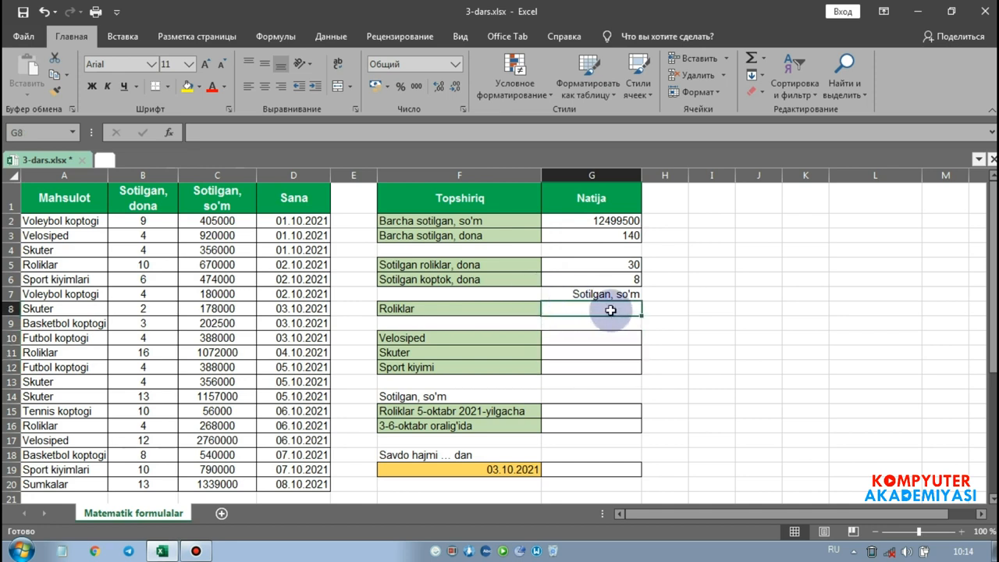
{"action": "type", "text": "="}
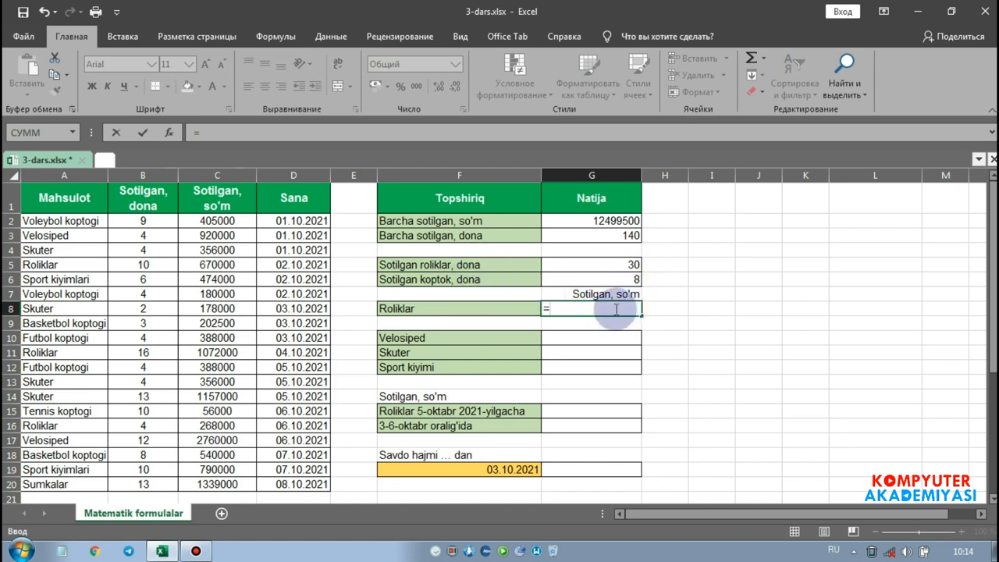
{"action": "type", "text": "су"}
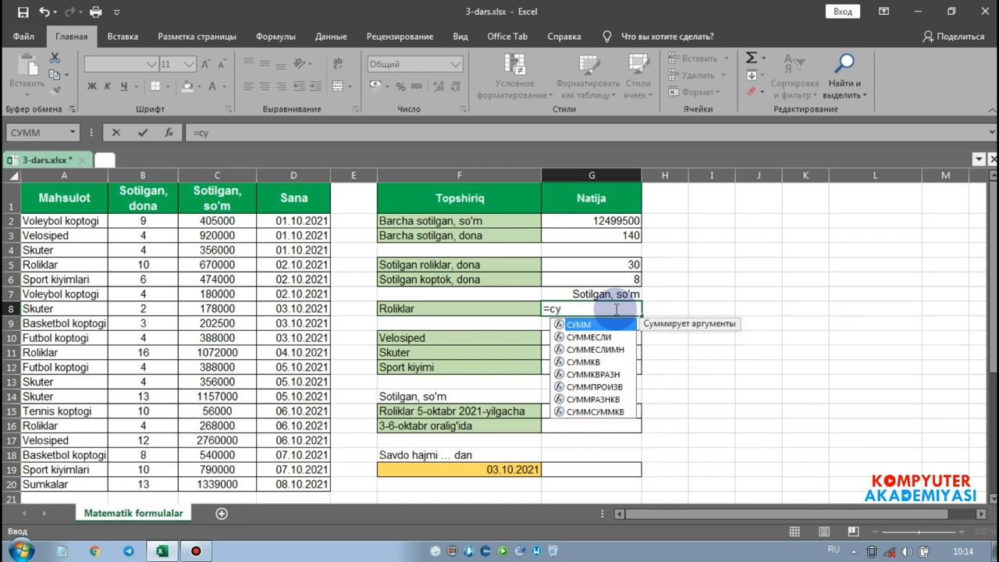
{"action": "double_click", "coordinate": [587, 336]}
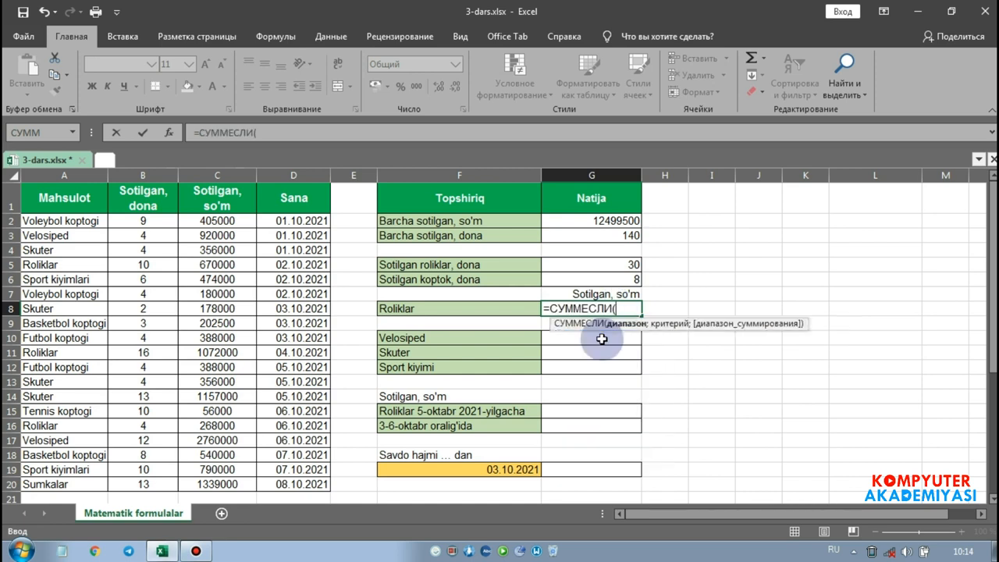
{"action": "left_click", "coordinate": [165, 132]}
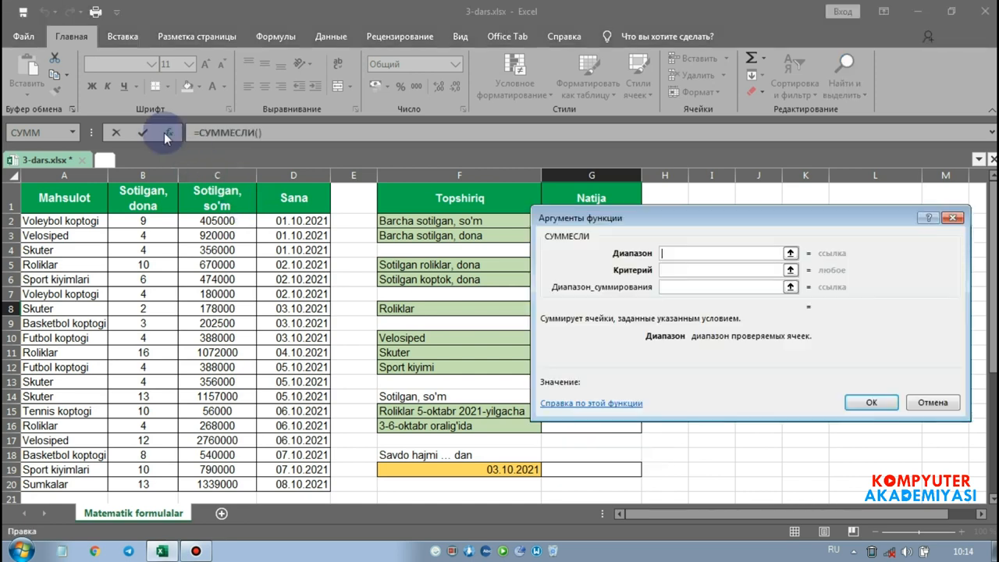
Step: Set Диапазон to the product column, A:A, and Критерий to "roliklar" for the G8 formula
{"action": "left_click", "coordinate": [68, 174]}
{"action": "left_click", "coordinate": [665, 270]}
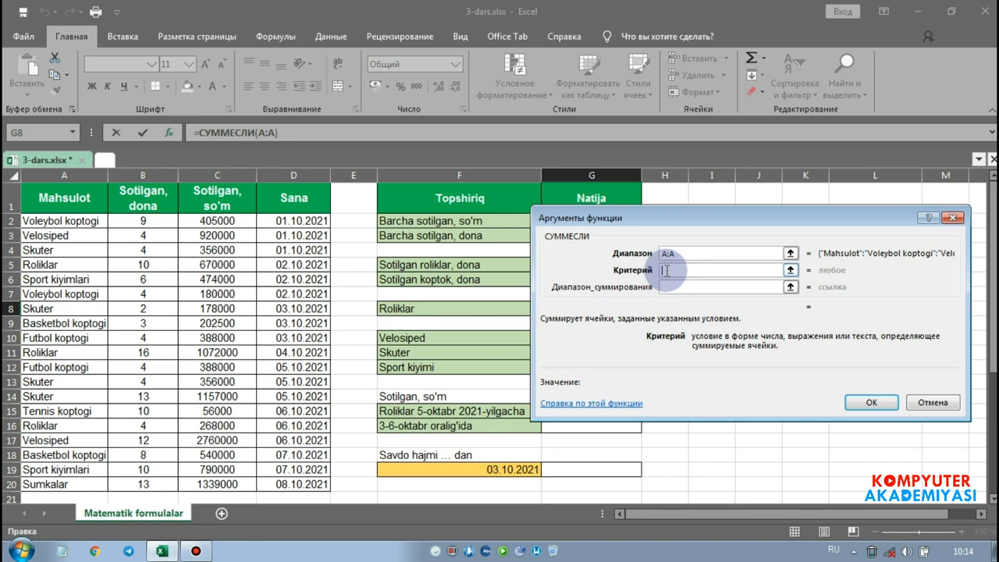
{"action": "type", "text": "roliklaf"}
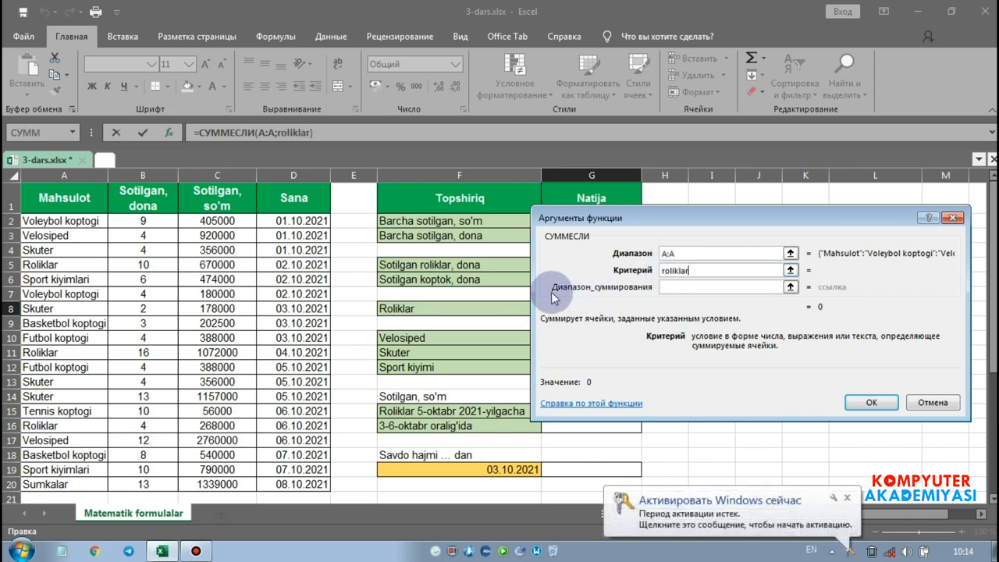
Step: Set Диапазон_суммирования to the so'm column, C:C, and apply the СУММЕСЛИ formula to G8
{"action": "left_click_drag", "start_coordinate": [626, 223], "coordinate": [730, 230]}
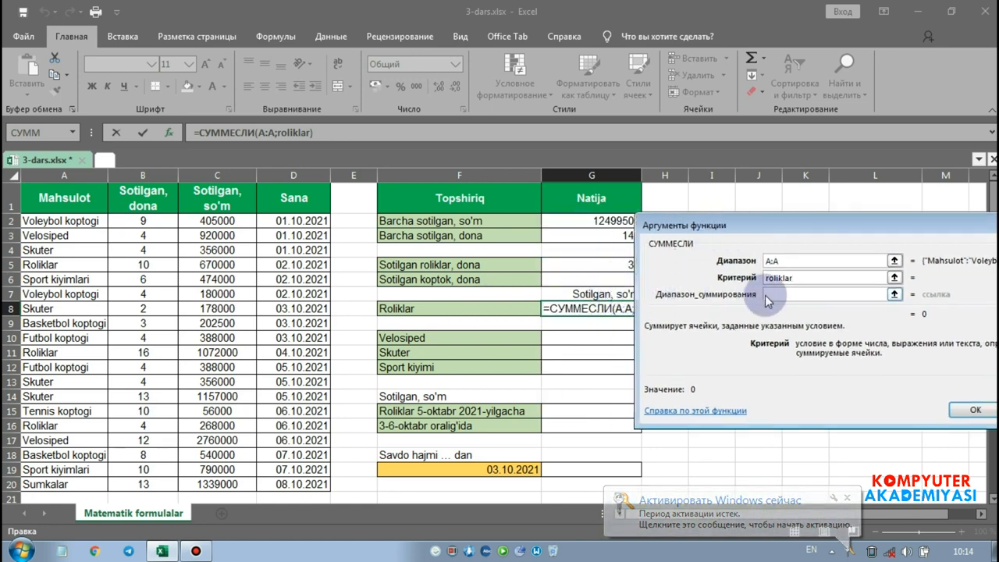
{"action": "left_click", "coordinate": [781, 294]}
{"action": "left_click", "coordinate": [219, 173]}
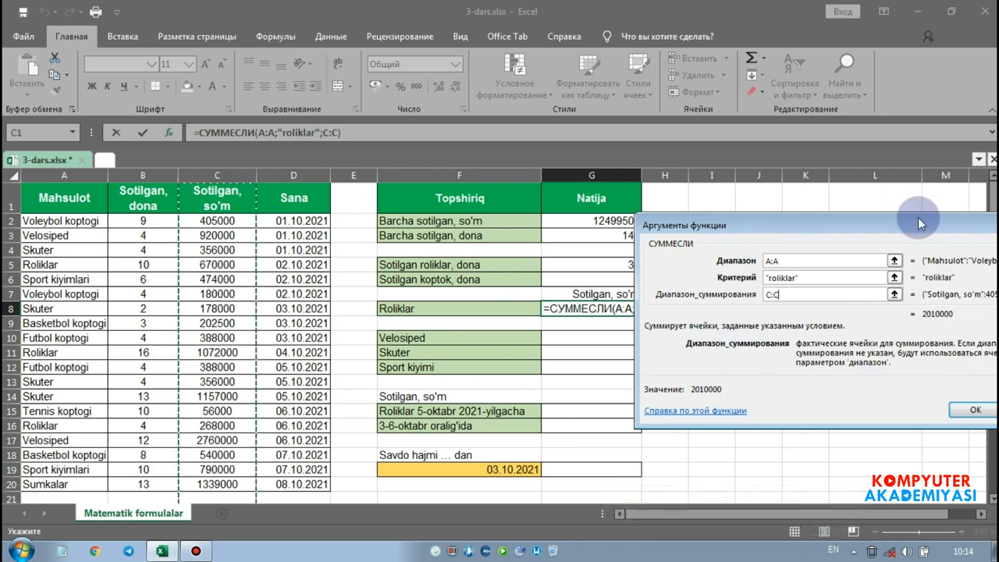
{"action": "left_click_drag", "start_coordinate": [919, 219], "coordinate": [727, 222]}
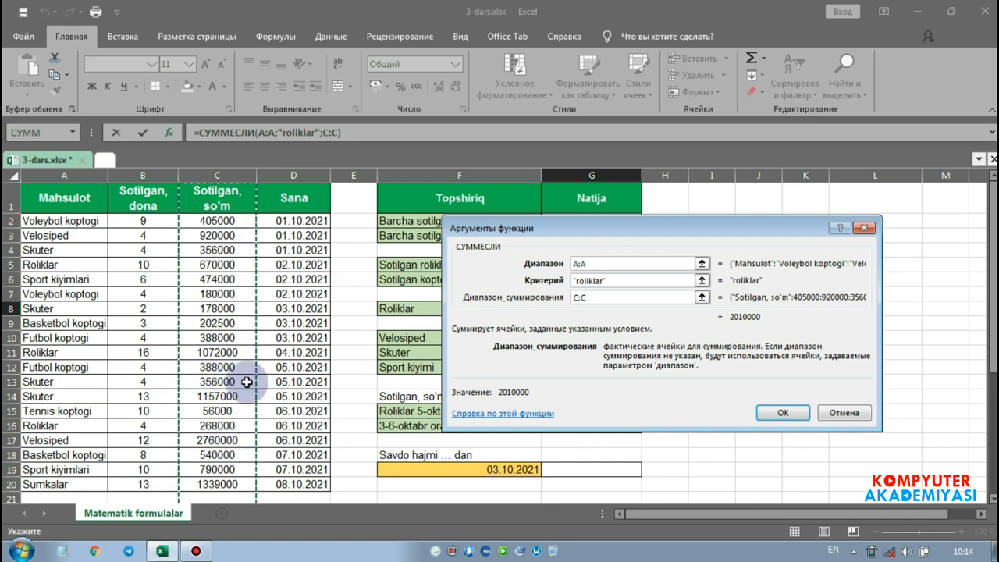
{"action": "left_click_drag", "start_coordinate": [725, 228], "coordinate": [713, 331]}
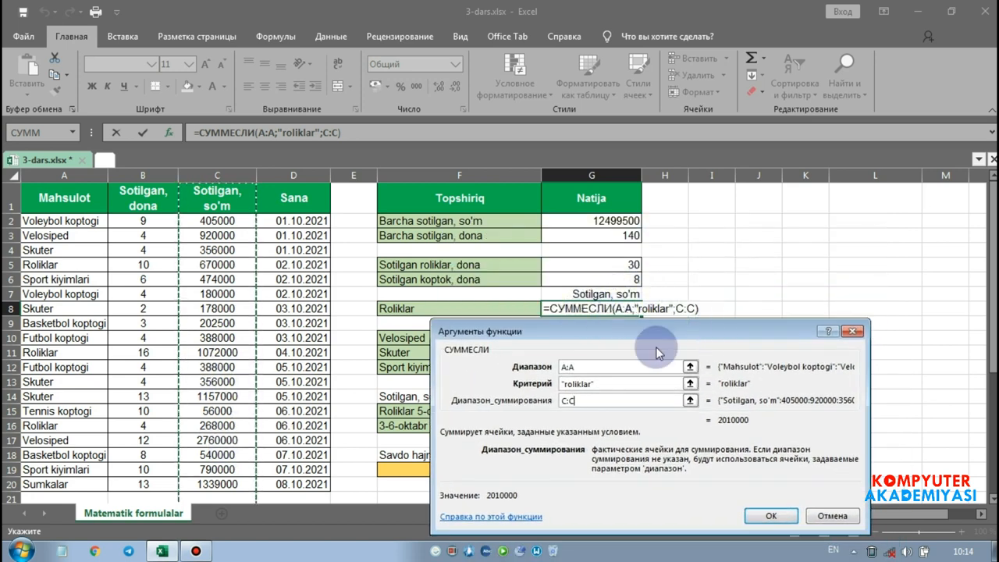
{"action": "left_click", "coordinate": [772, 517]}
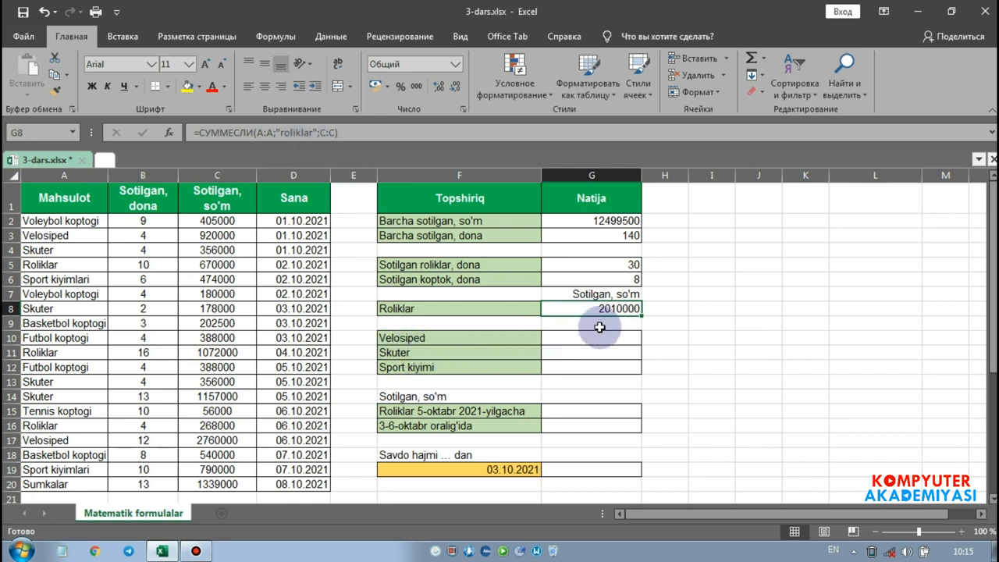
{"action": "left_click_drag", "start_coordinate": [598, 335], "coordinate": [605, 373]}
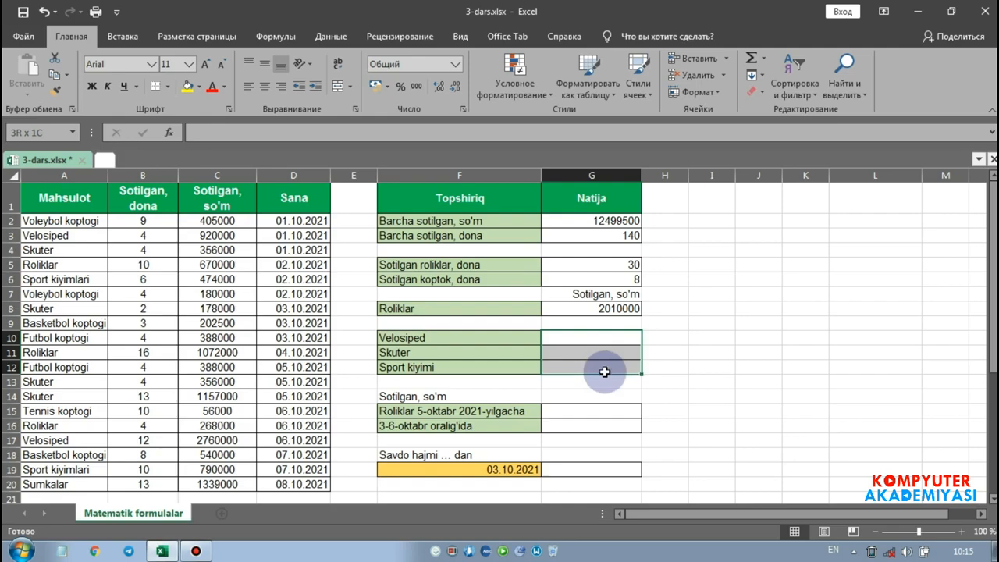
{"action": "left_click", "coordinate": [595, 411]}
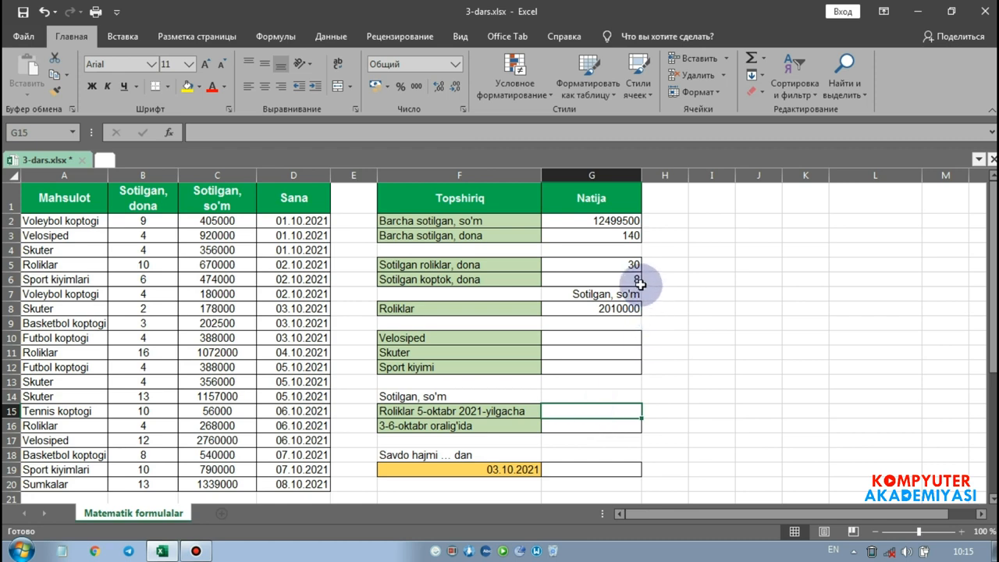
{"action": "left_click", "coordinate": [581, 336]}
{"action": "left_click", "coordinate": [613, 309]}
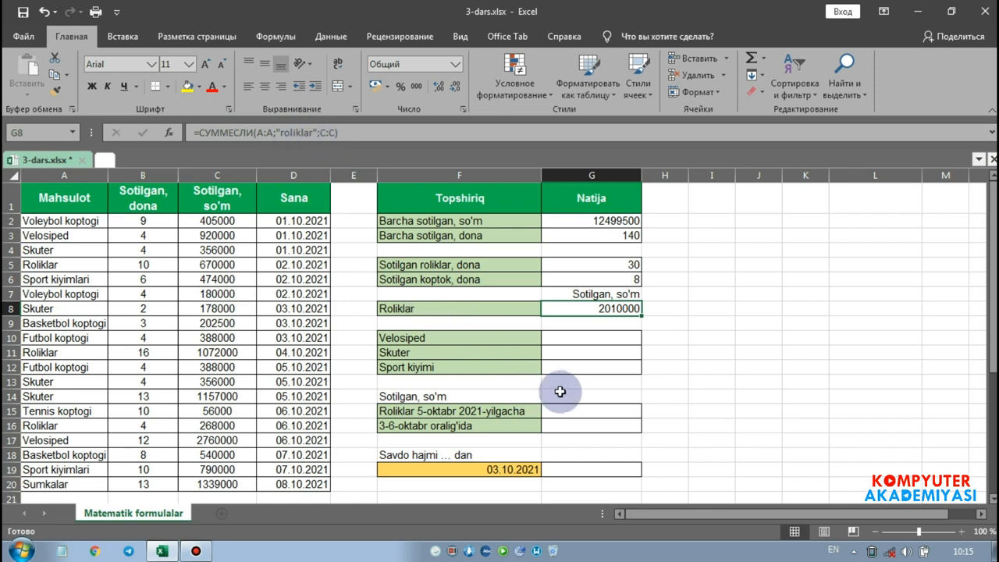
{"action": "left_click", "coordinate": [585, 412]}
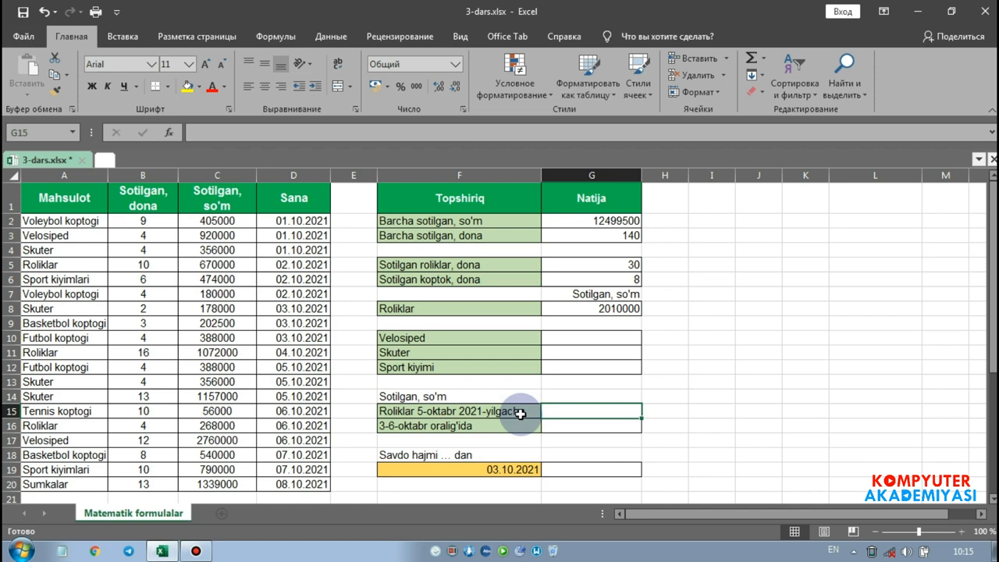
{"action": "left_click", "coordinate": [433, 397]}
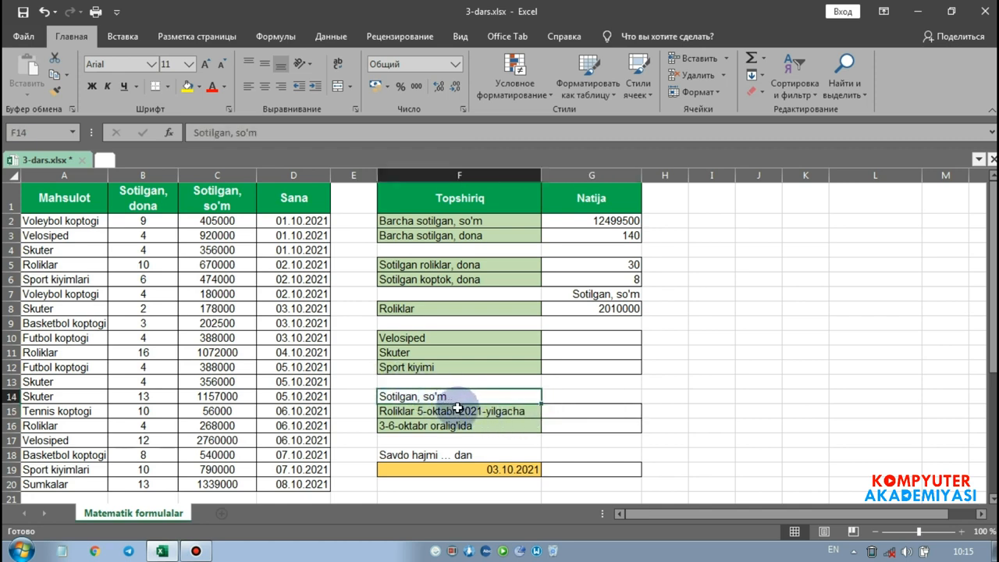
{"action": "left_click", "coordinate": [457, 407]}
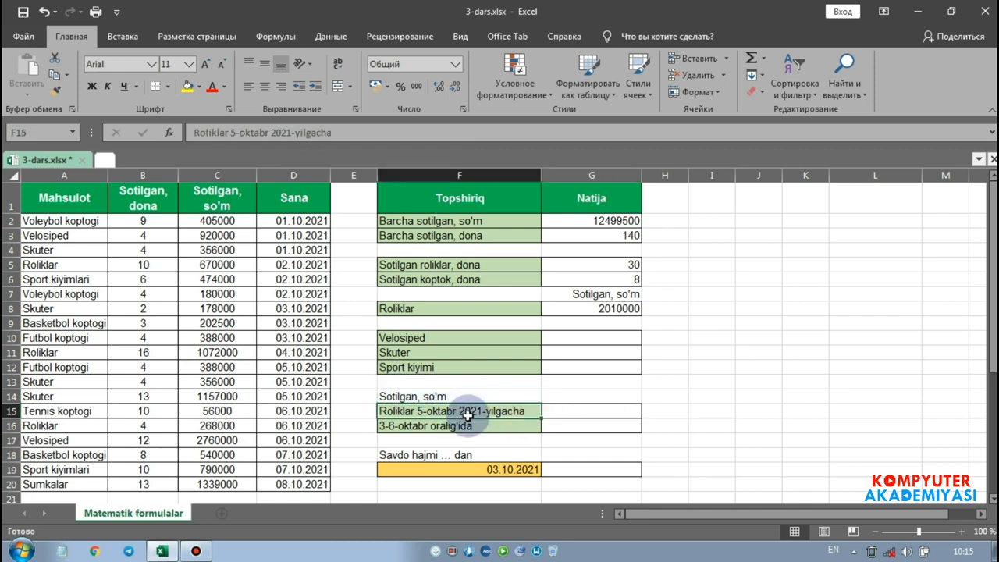
Step: Start a СУММЕСЛИМН formula in G15 for Roliklar sales up to 5 October 2021 and open its function arguments
{"action": "left_click", "coordinate": [572, 408]}
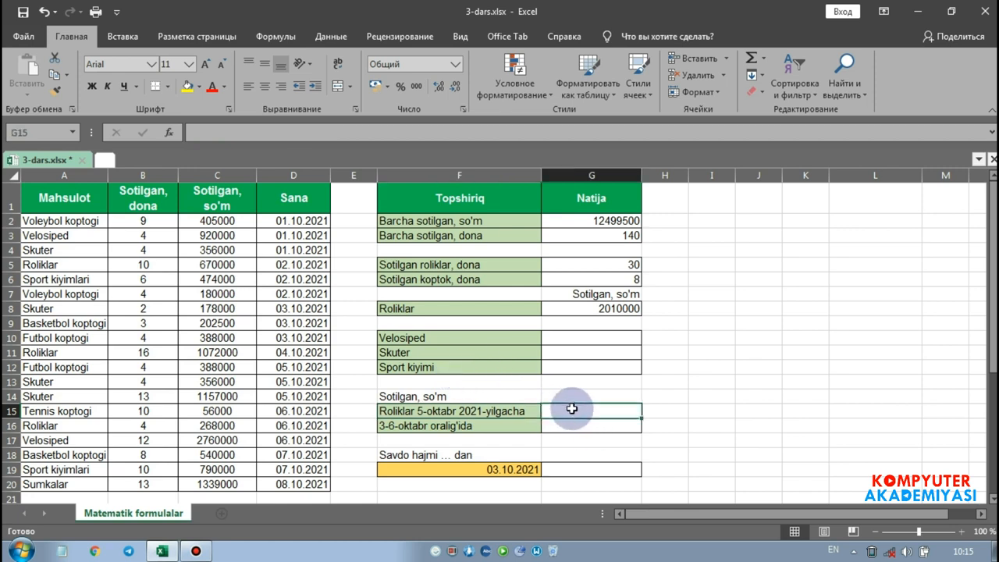
{"action": "type", "text": "="}
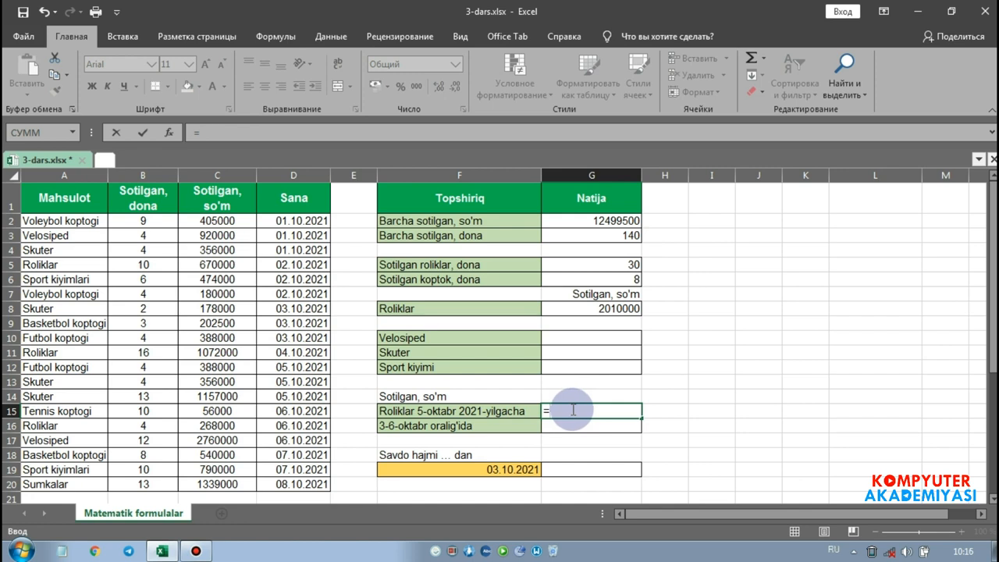
{"action": "type", "text": "су"}
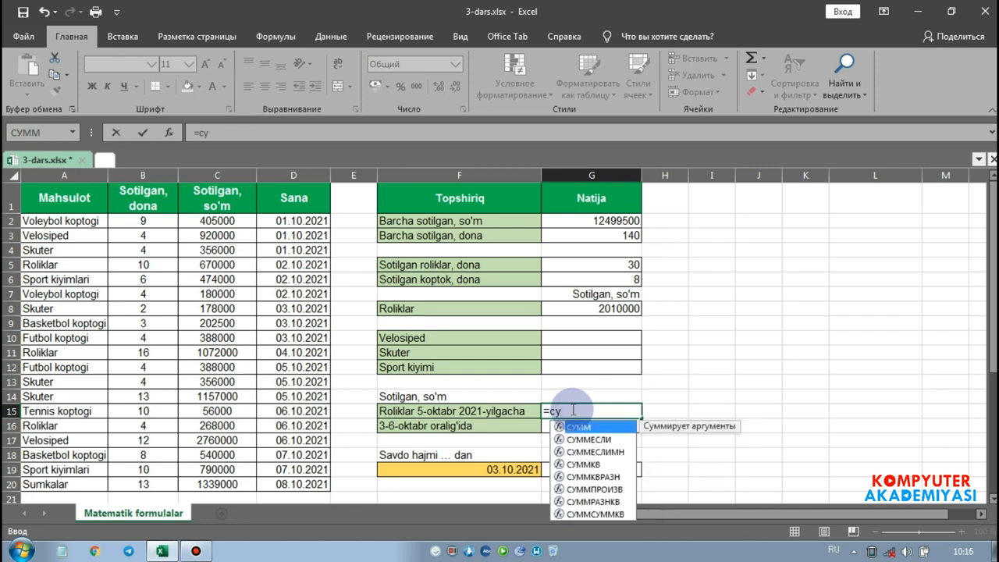
{"action": "left_click", "coordinate": [605, 453]}
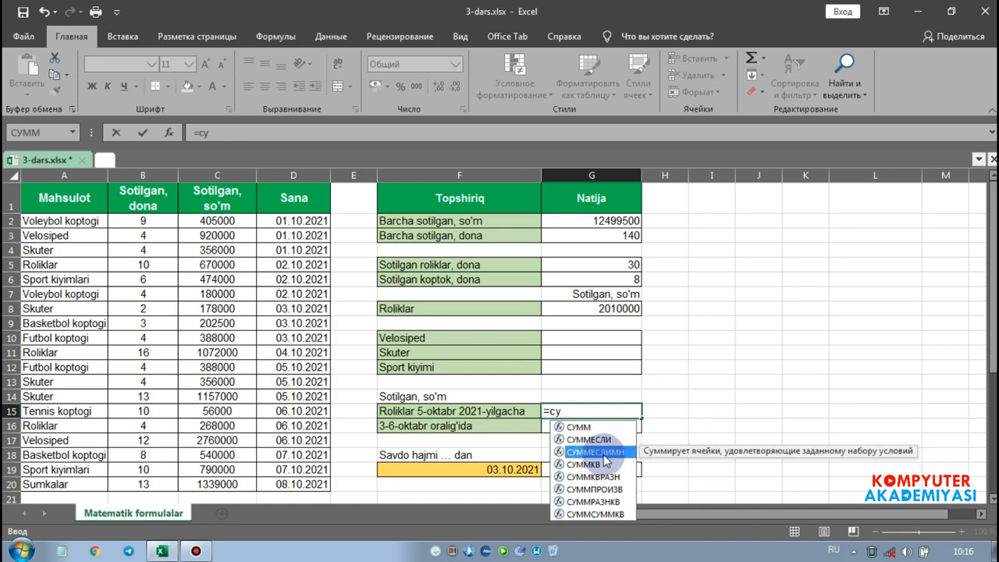
{"action": "double_click", "coordinate": [603, 453]}
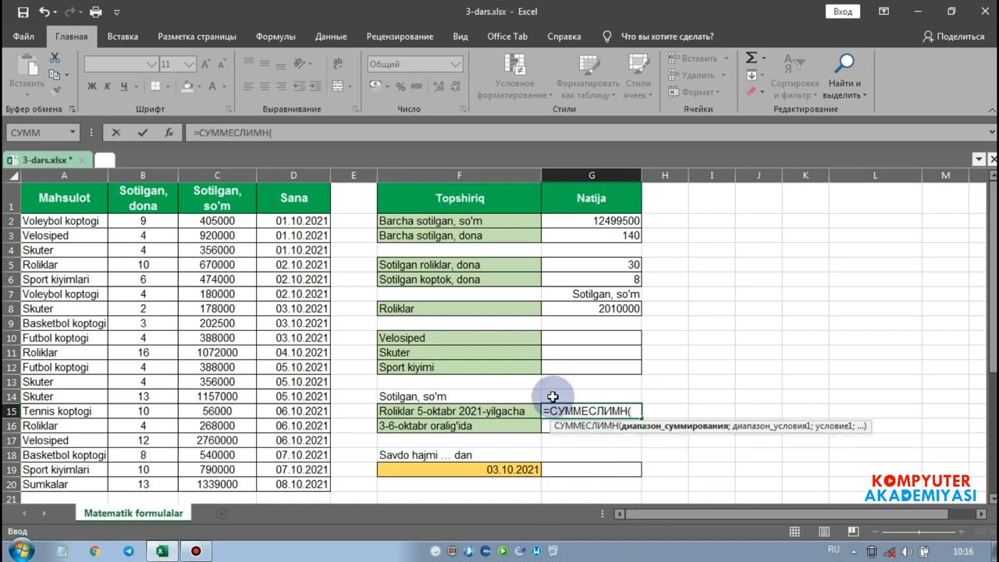
{"action": "left_click", "coordinate": [172, 130]}
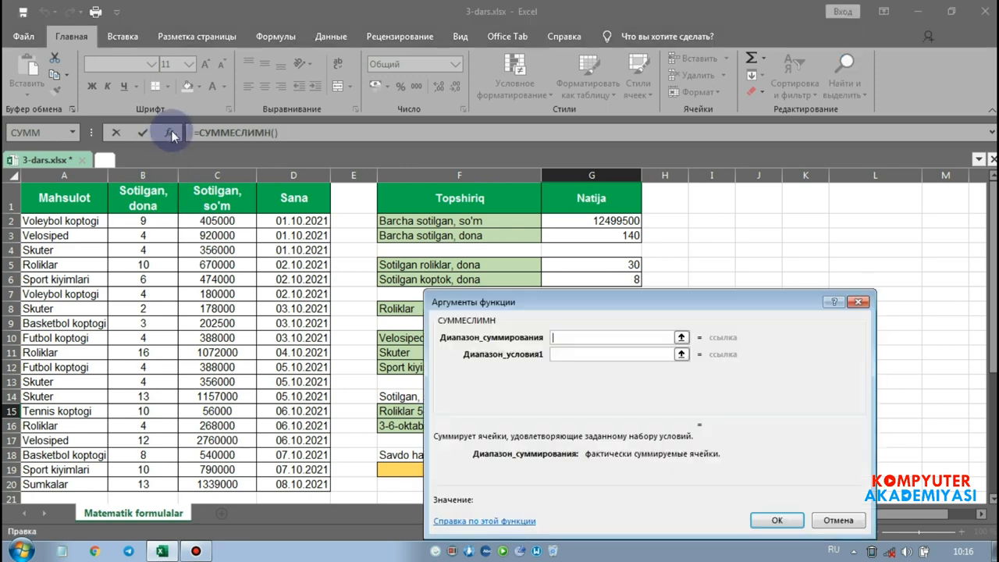
{"action": "left_click_drag", "start_coordinate": [590, 298], "coordinate": [523, 136]}
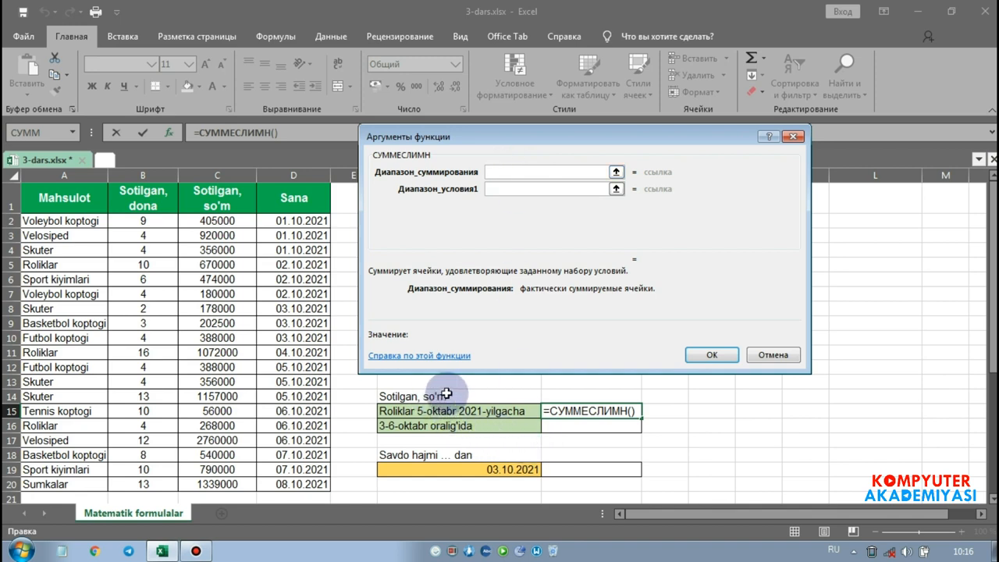
Step: Set Диапазон_суммирования to the so'm column, C:C, and the first condition to product column A:A matching "roliklar"
{"action": "left_click", "coordinate": [216, 174]}
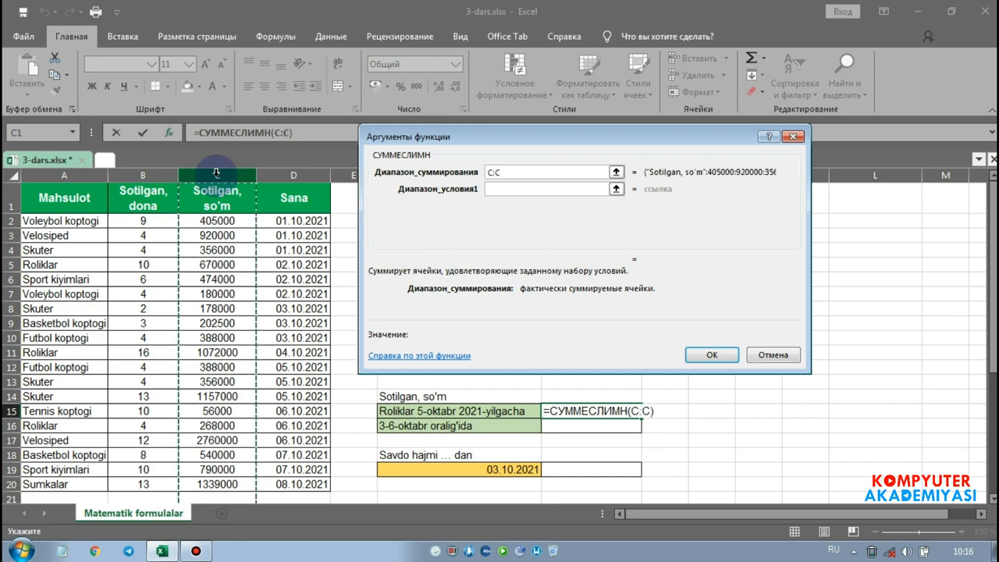
{"action": "left_click", "coordinate": [517, 190]}
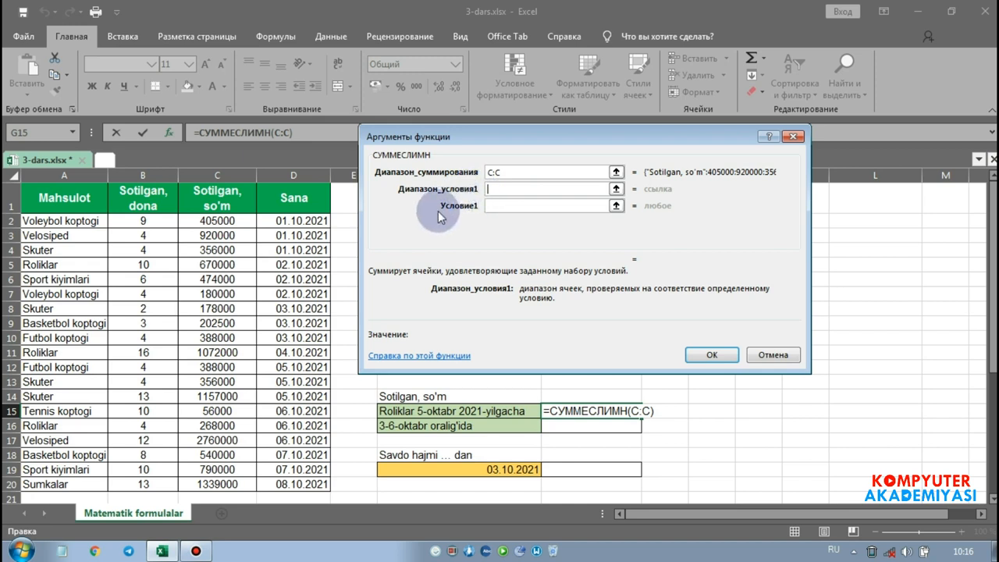
{"action": "left_click", "coordinate": [64, 167]}
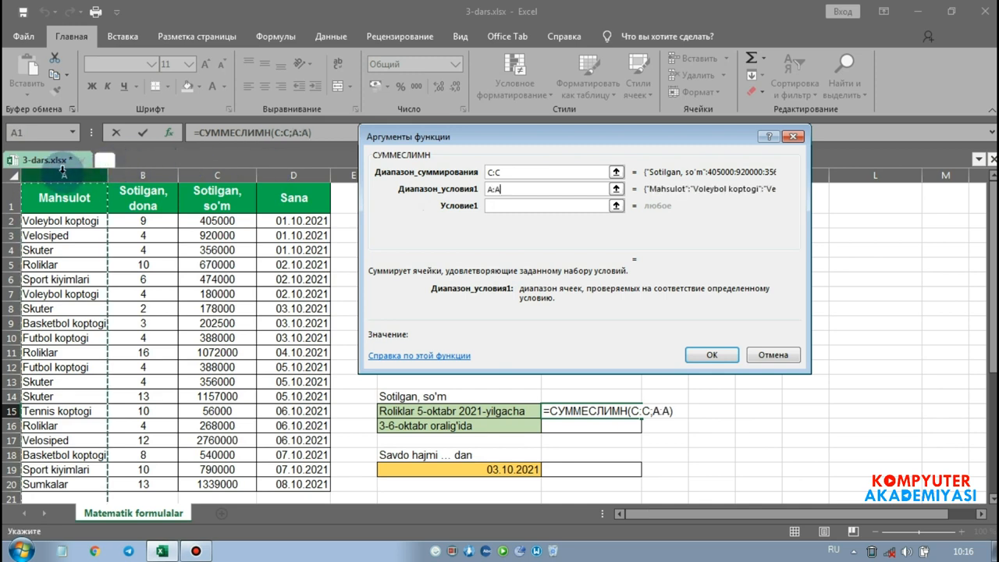
{"action": "left_click", "coordinate": [512, 206]}
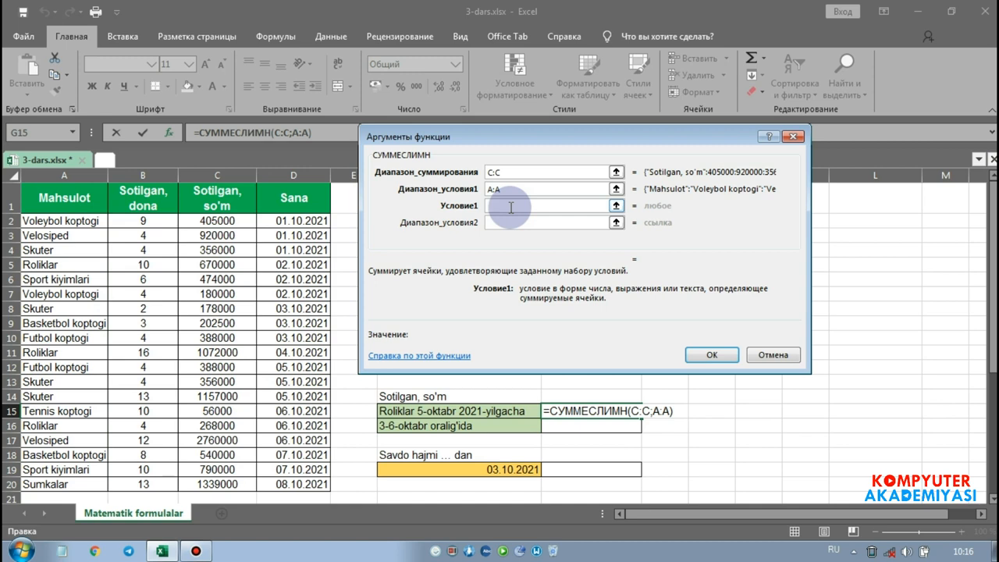
{"action": "type", "text": "кщд"}
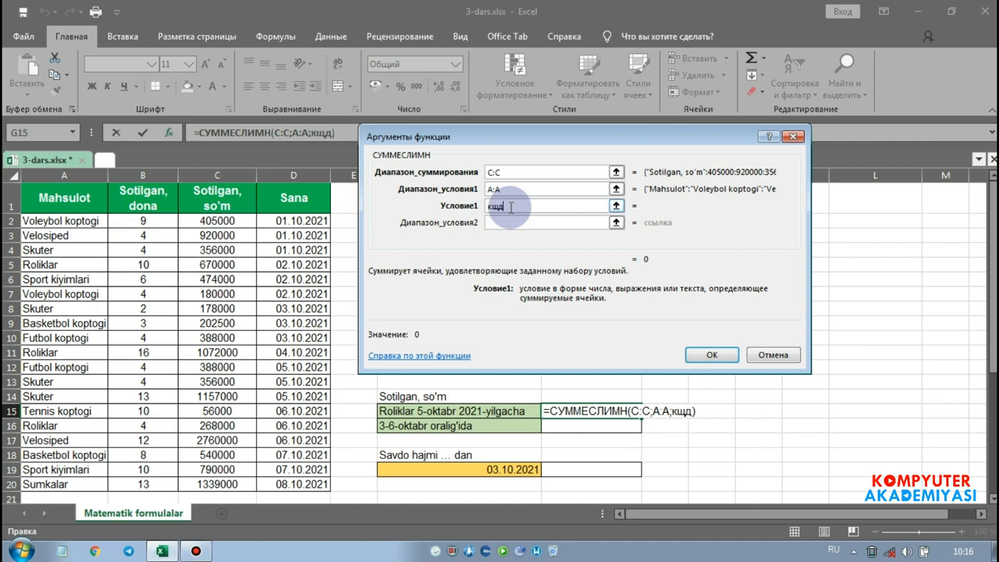
{"action": "key", "text": "BackSpace"}
{"action": "key", "text": "BackSpace"}
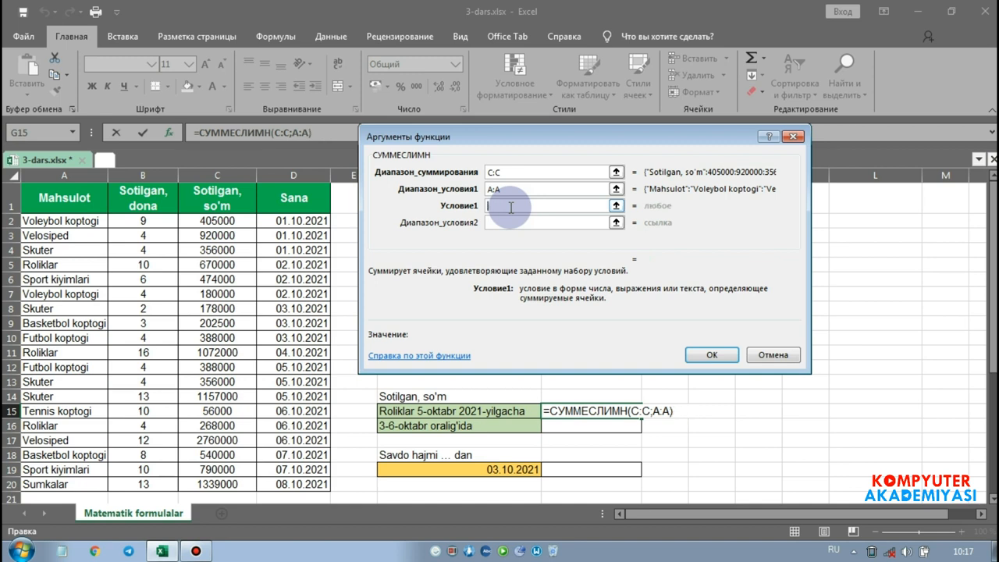
{"action": "type", "text": "roliklar"}
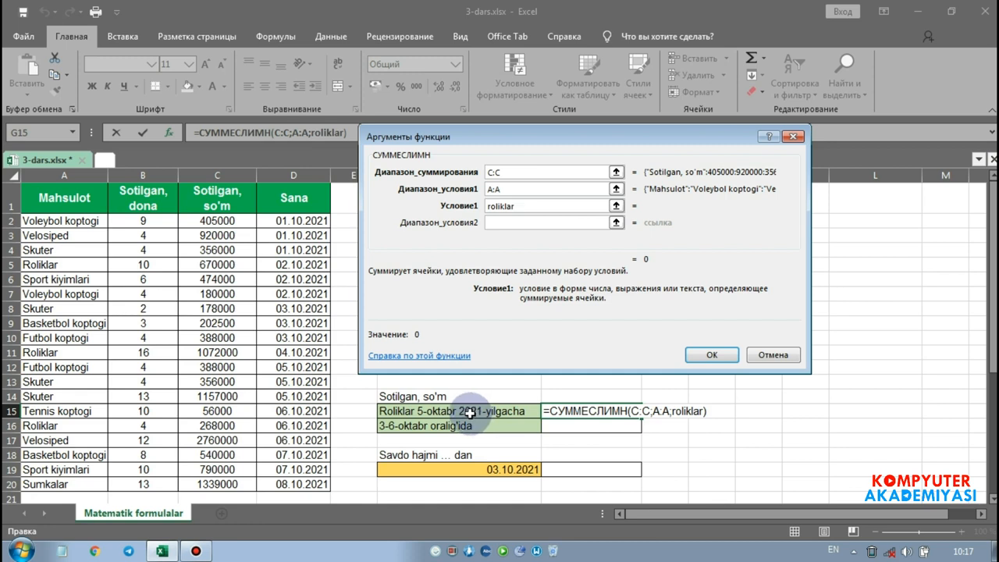
Step: Add a second condition on the date column, D:D, with Условие2 <=05.10.2021, and apply the formula to G15
{"action": "left_click", "coordinate": [504, 222]}
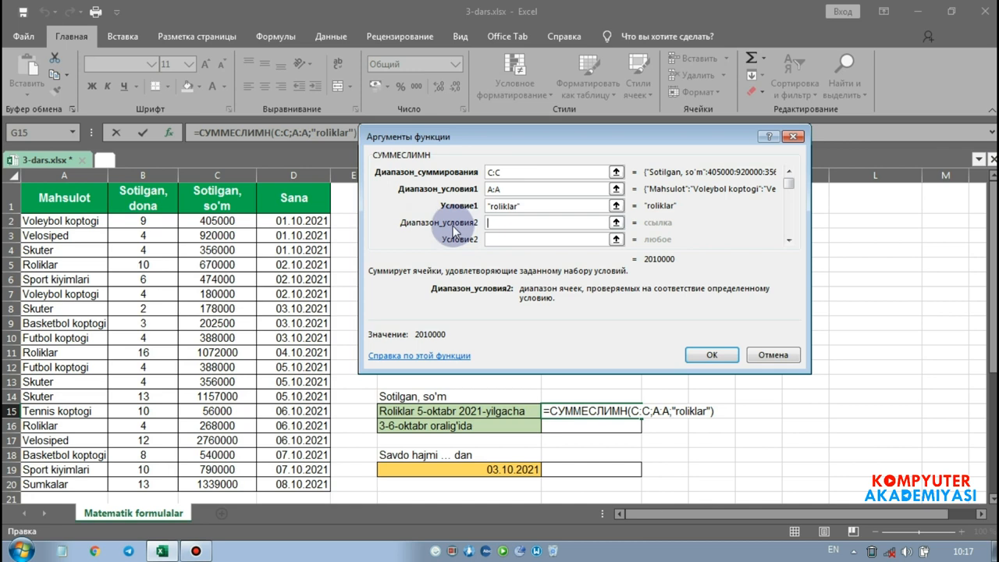
{"action": "left_click", "coordinate": [309, 172]}
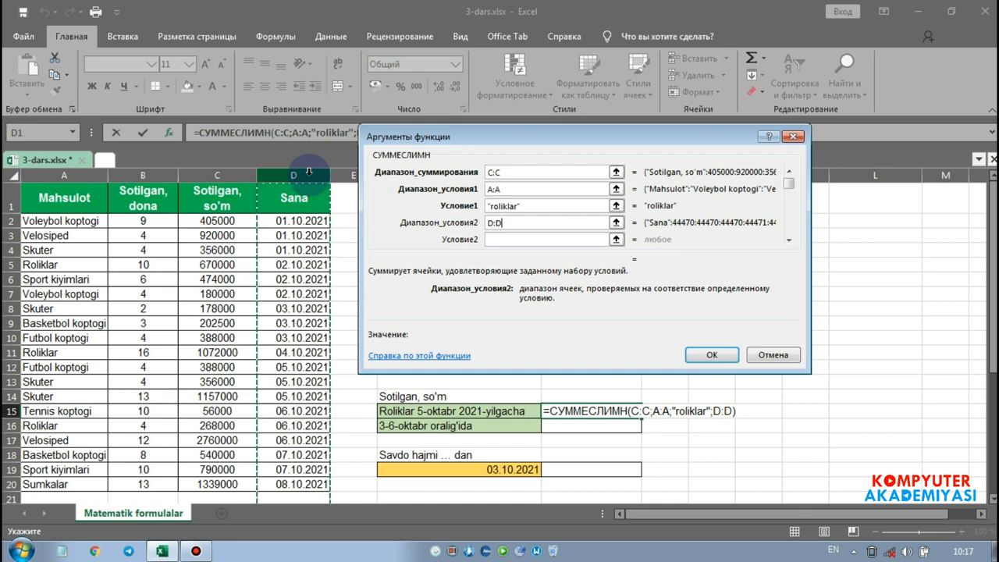
{"action": "left_click", "coordinate": [497, 241]}
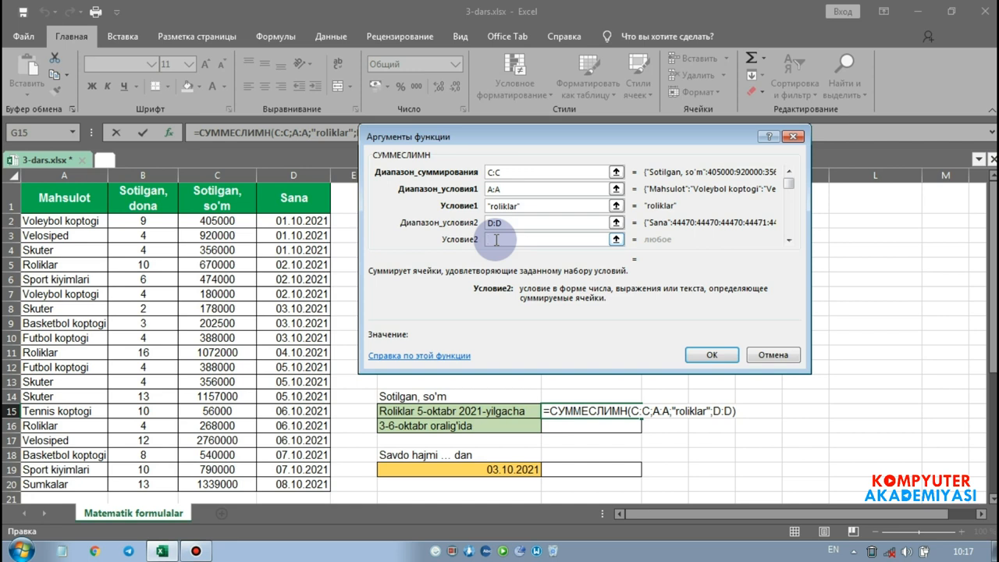
{"action": "type", "text": "<="}
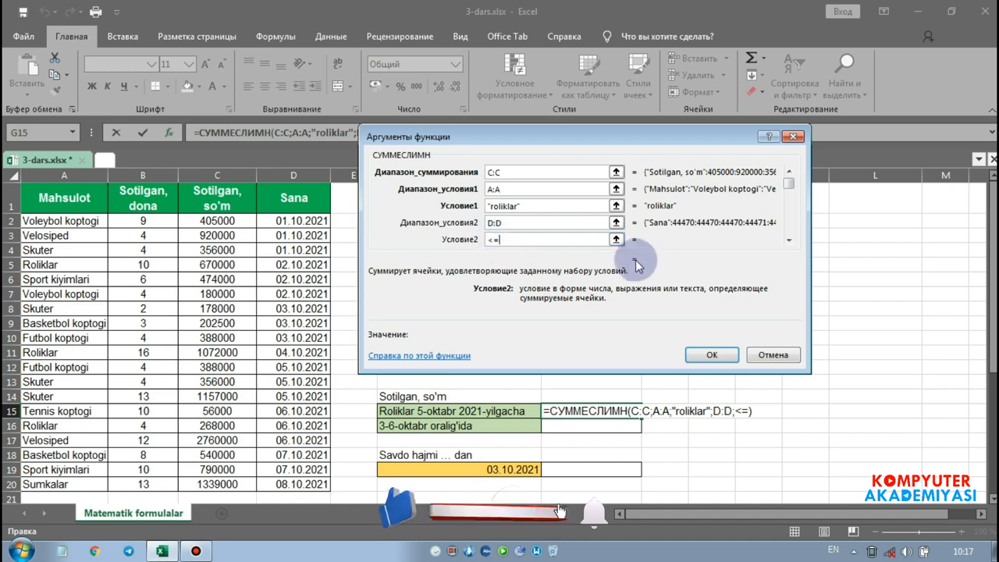
{"action": "type", "text": "05"}
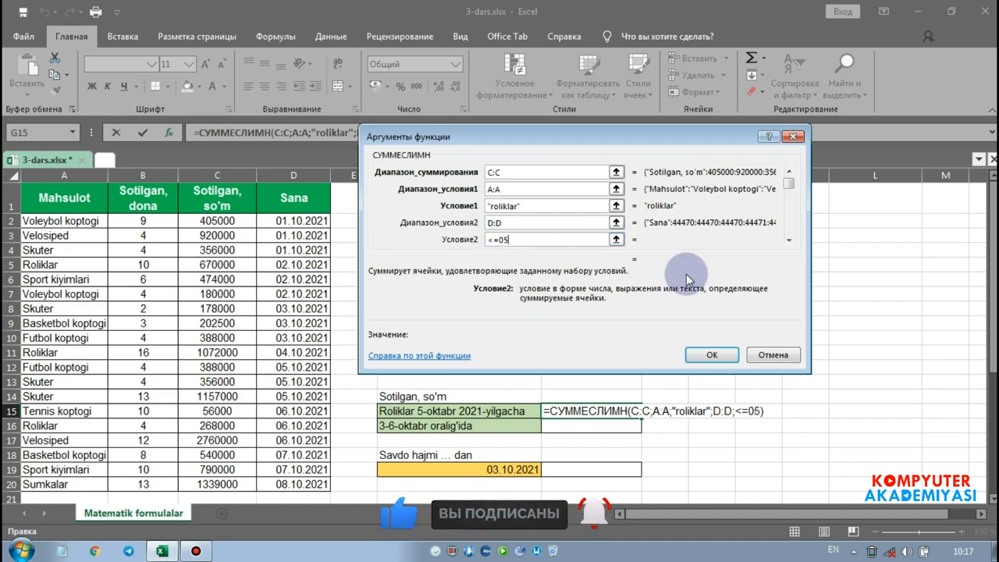
{"action": "type", "text": ".10"}
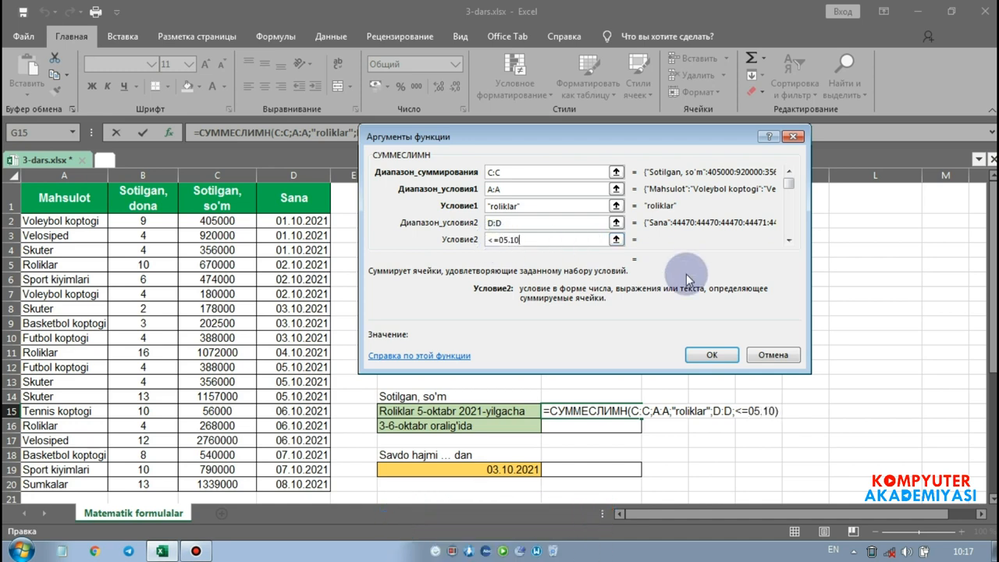
{"action": "type", "text": ".2021"}
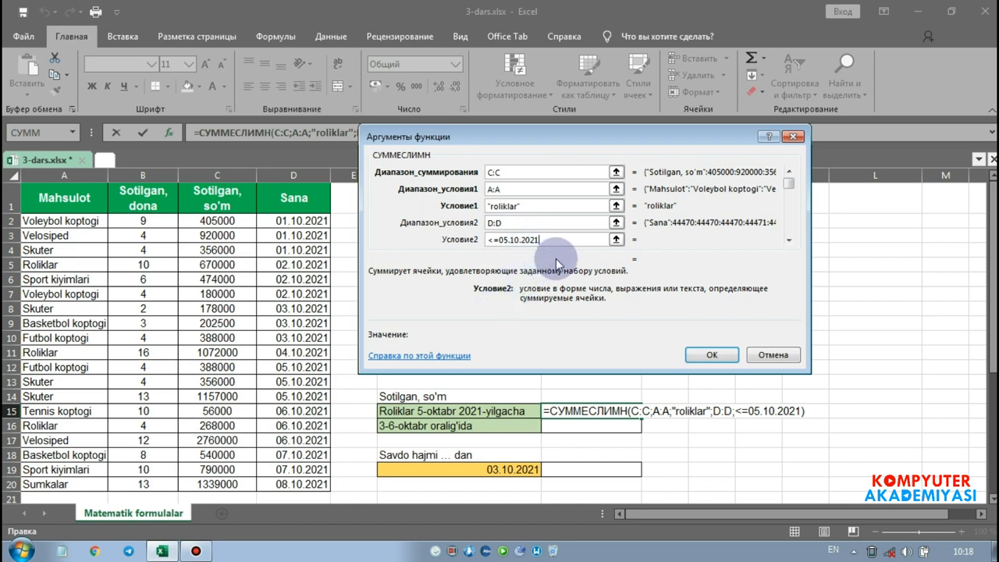
{"action": "left_click_drag", "start_coordinate": [499, 240], "coordinate": [483, 240]}
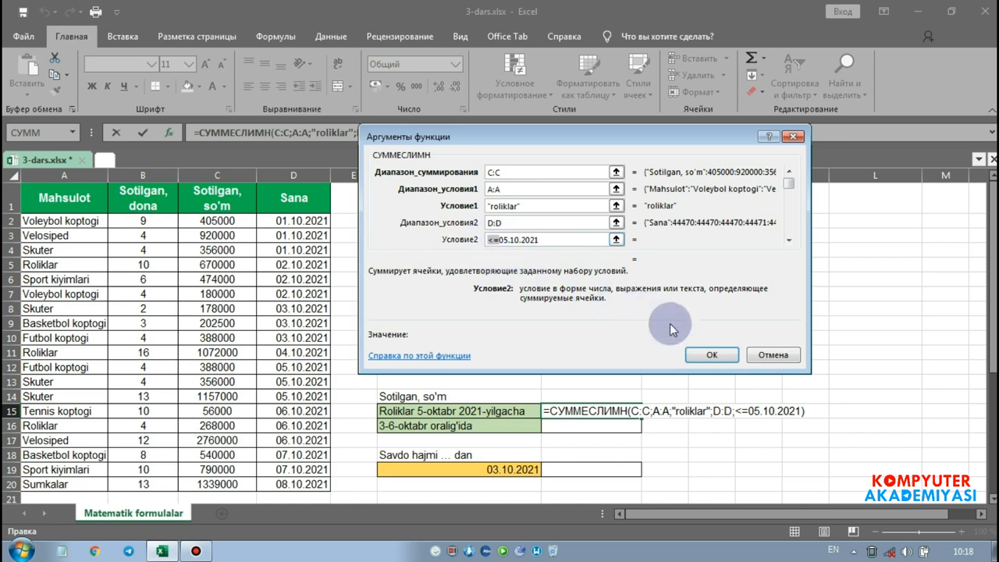
{"action": "left_click", "coordinate": [713, 354]}
{"action": "left_click", "coordinate": [614, 409]}
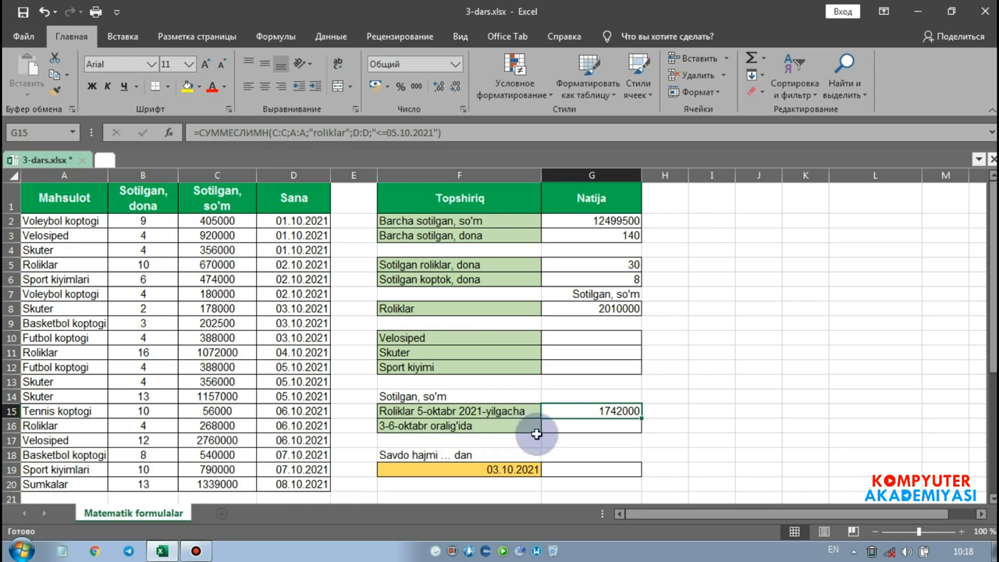
Step: Start a СУММЕСЛИМН formula in G16 for the sales between 3 and 6 October and open its function arguments
{"action": "left_click", "coordinate": [577, 428]}
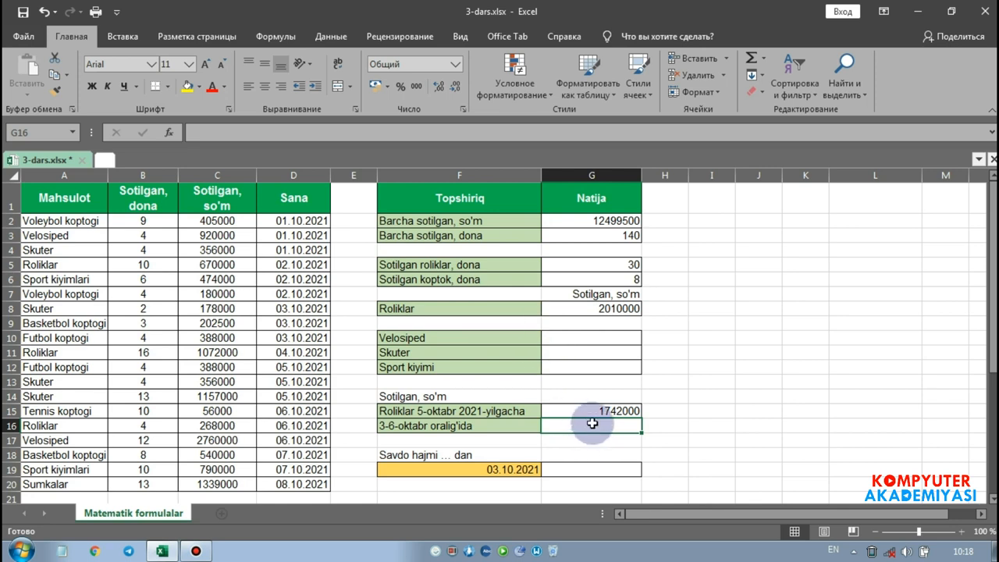
{"action": "type", "text": "="}
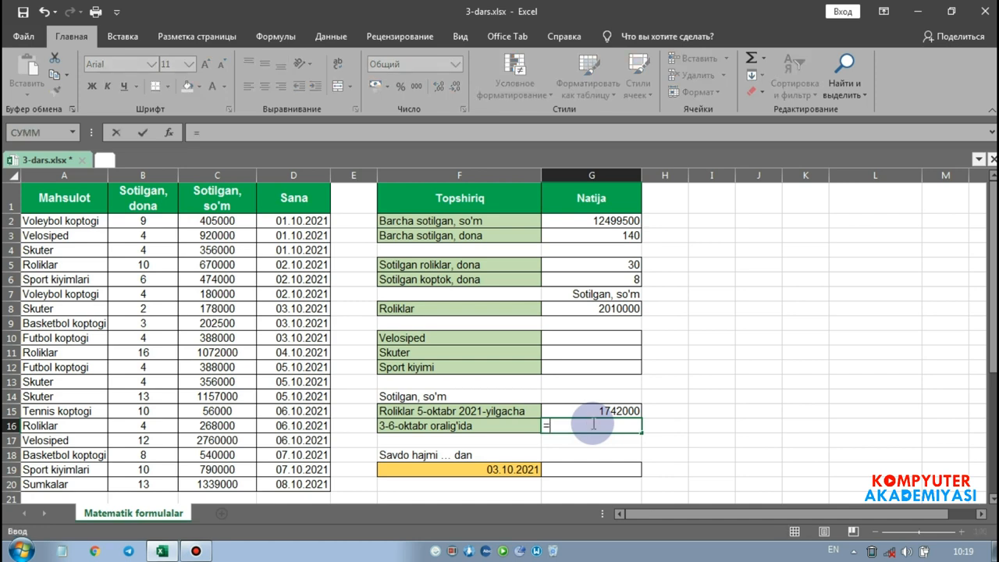
{"action": "type", "text": "су"}
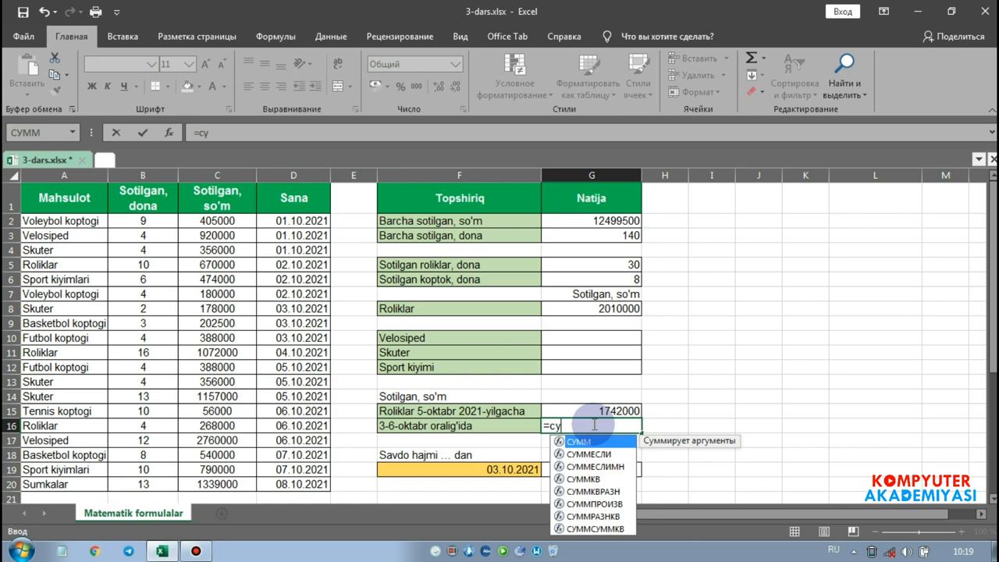
{"action": "double_click", "coordinate": [595, 467]}
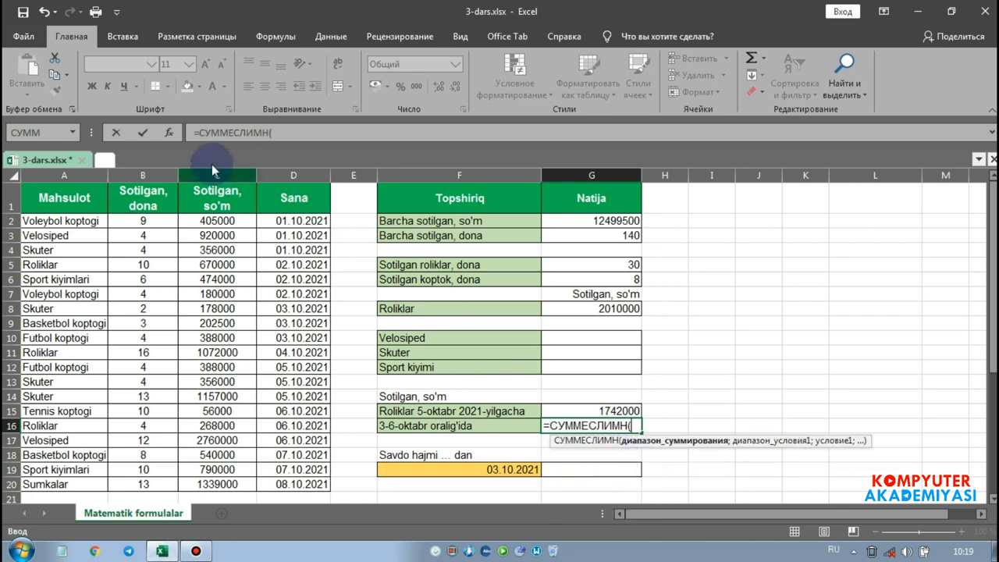
{"action": "left_click", "coordinate": [169, 133]}
{"action": "left_click_drag", "start_coordinate": [507, 133], "coordinate": [507, 102]}
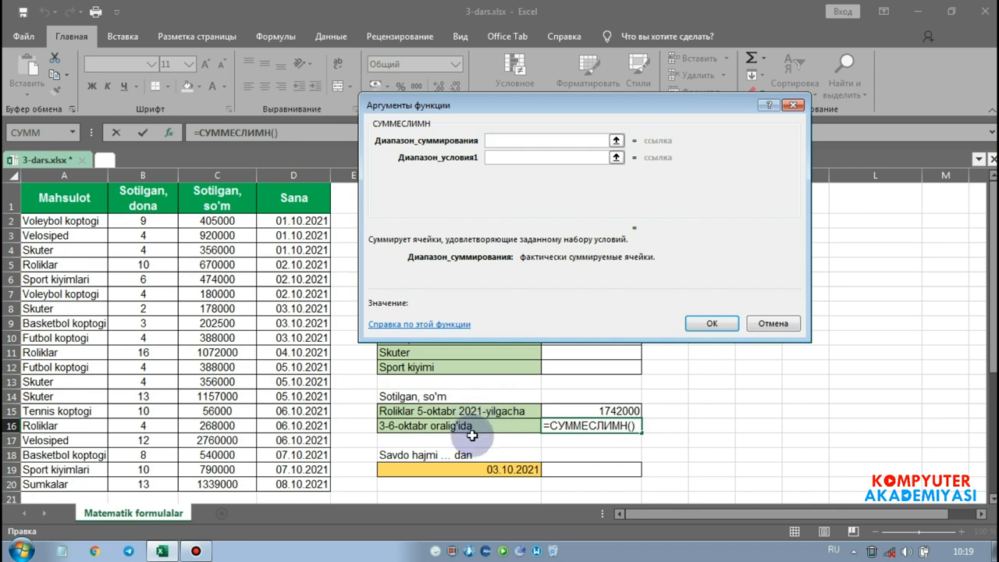
{"action": "left_click", "coordinate": [414, 407]}
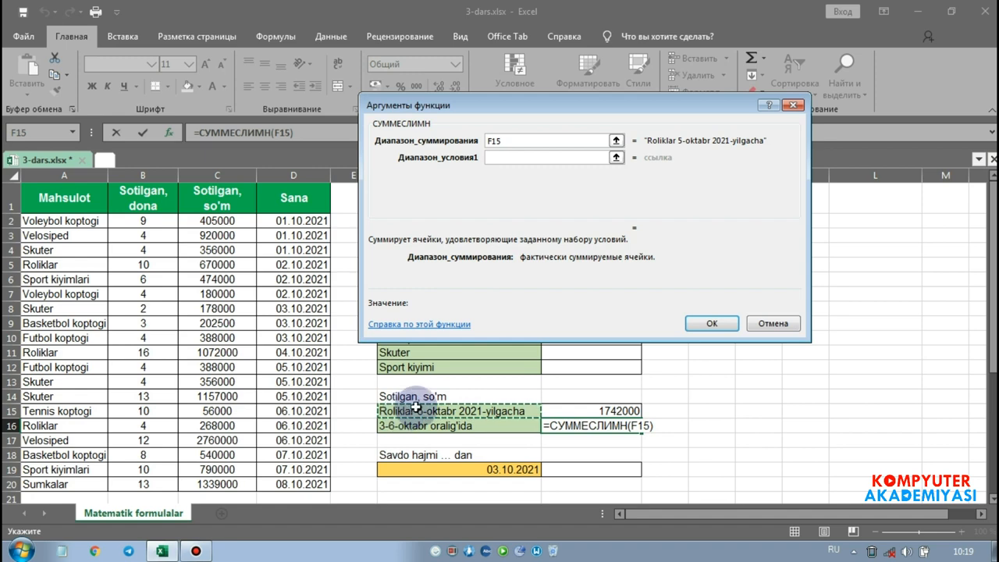
{"action": "key", "text": "BackSpace"}
{"action": "key", "text": "BackSpace"}
{"action": "key", "text": "BackSpace"}
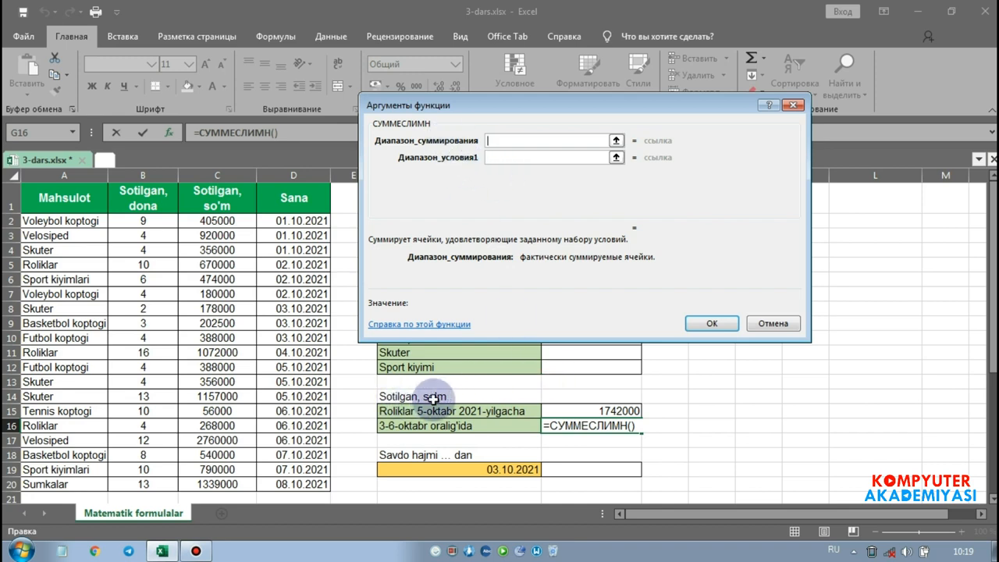
Step: Set Диапазон_суммирования to the so'm column, C:C, and the first condition to date column D:D with >=03.10.2021
{"action": "left_click", "coordinate": [225, 174]}
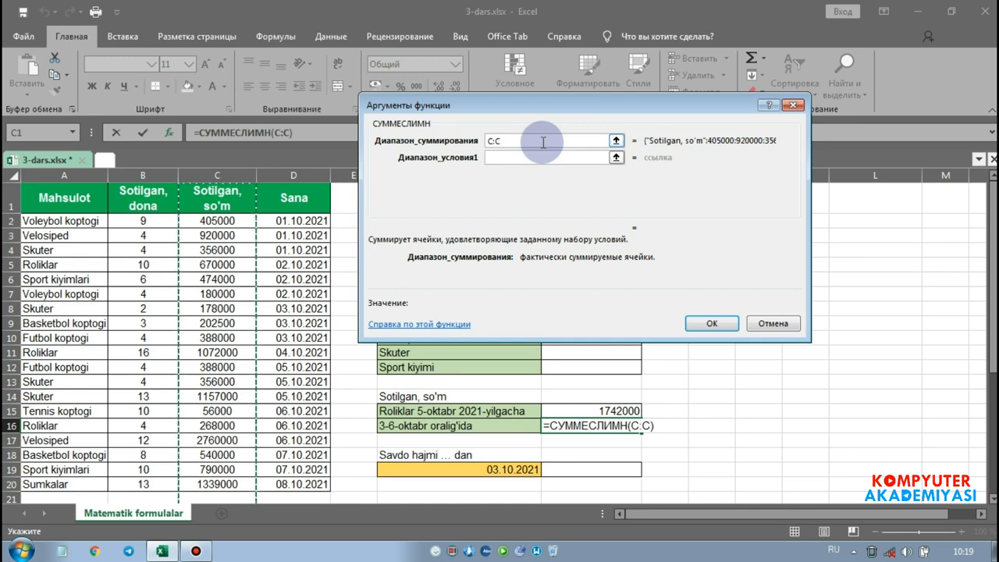
{"action": "left_click", "coordinate": [518, 158]}
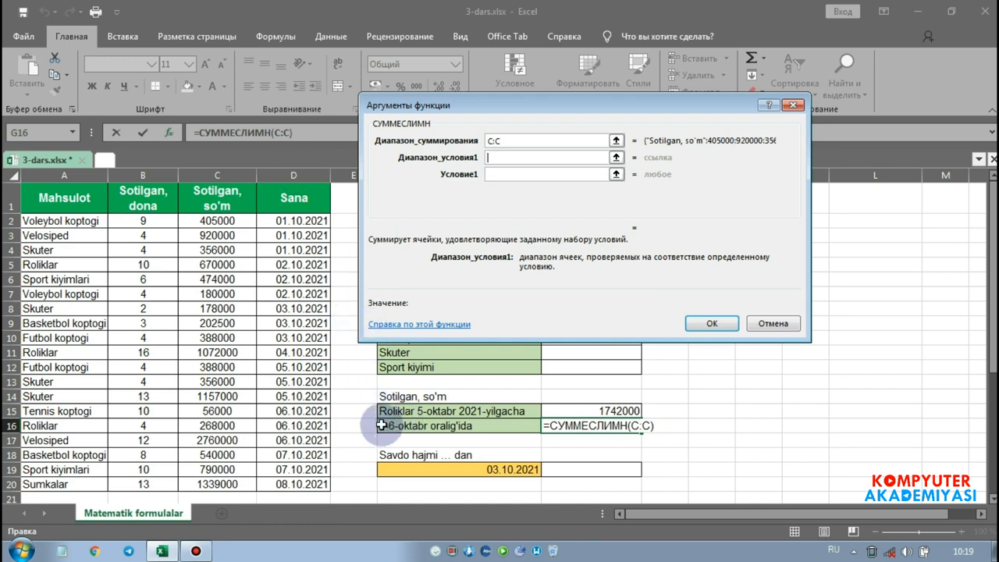
{"action": "left_click", "coordinate": [291, 173]}
{"action": "left_click", "coordinate": [504, 177]}
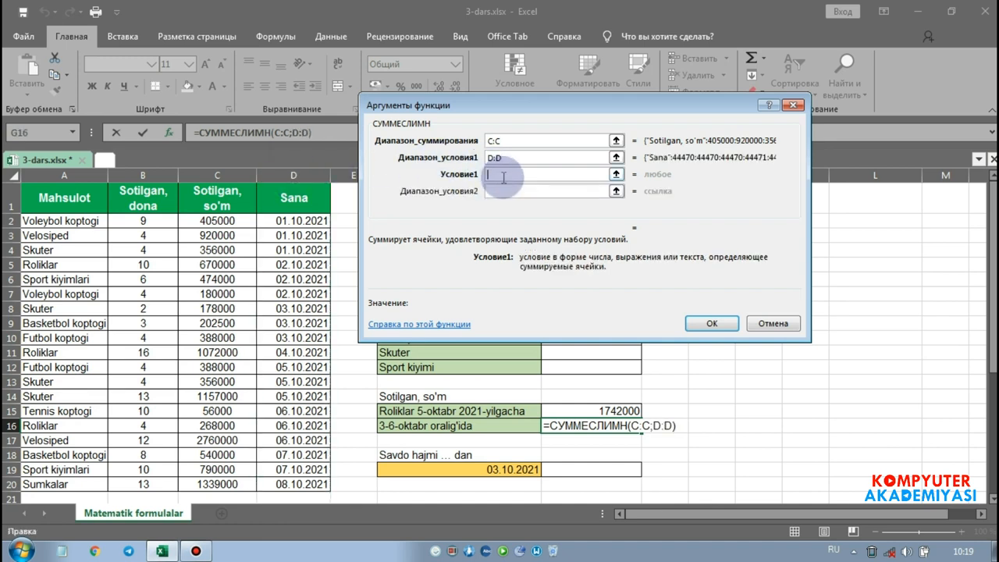
{"action": "type", "text": "Ю"}
{"action": "key", "text": "BackSpace"}
{"action": "type", "text": ">=03"}
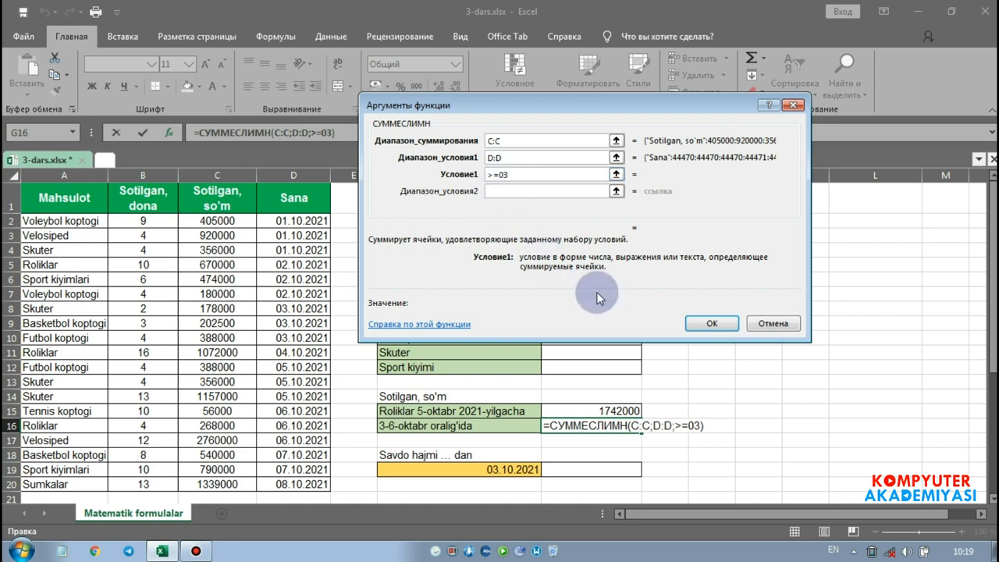
{"action": "type", "text": ".10.2021"}
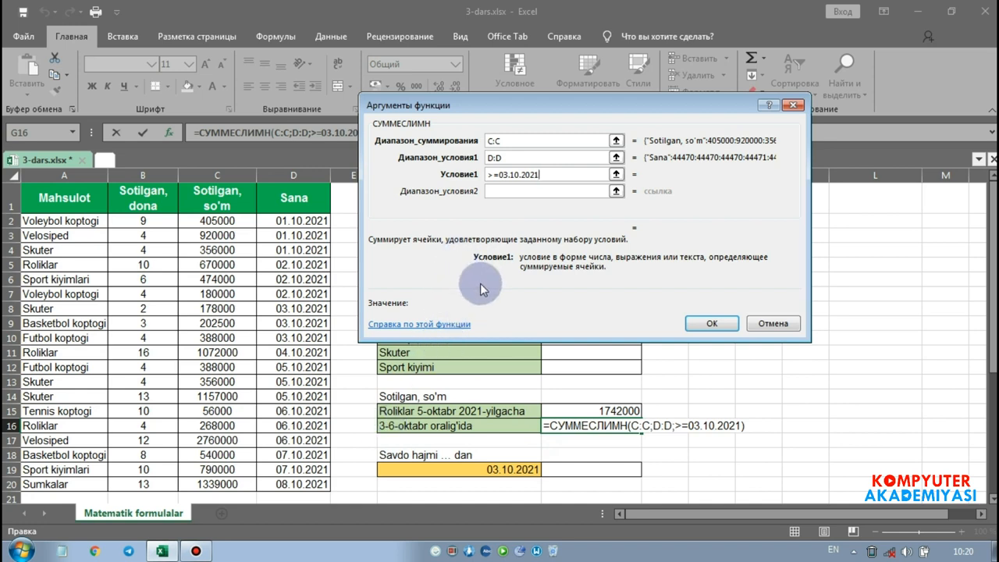
Step: Add a second condition on the date column, D:D, with Условие2 set to <=09.10.2021
{"action": "left_click", "coordinate": [505, 195]}
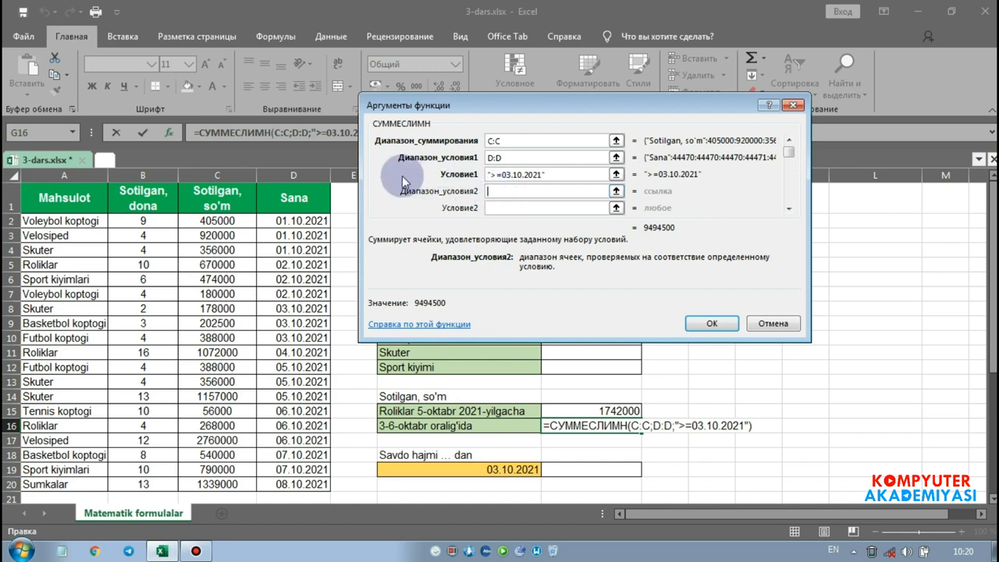
{"action": "left_click", "coordinate": [294, 173]}
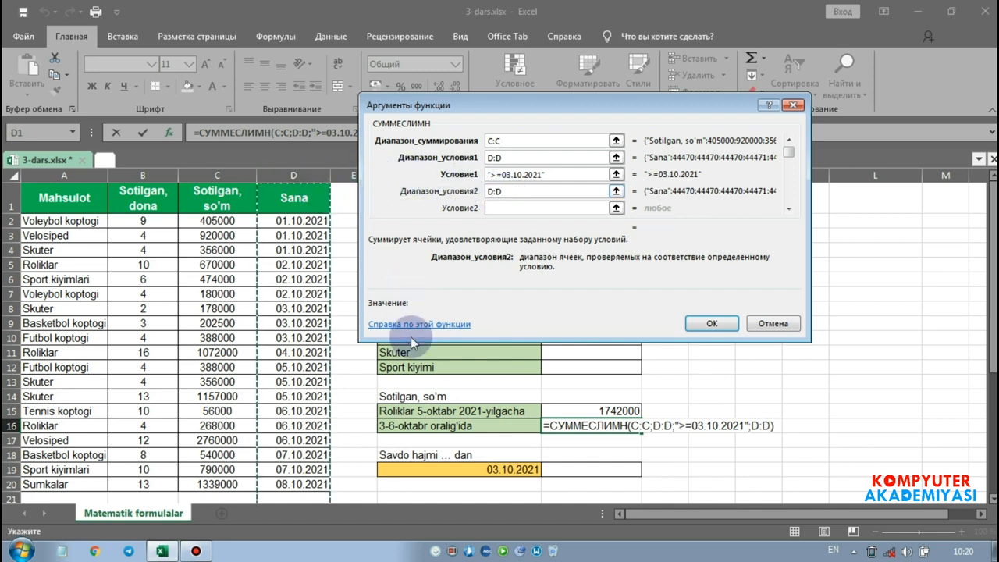
{"action": "left_click", "coordinate": [504, 207]}
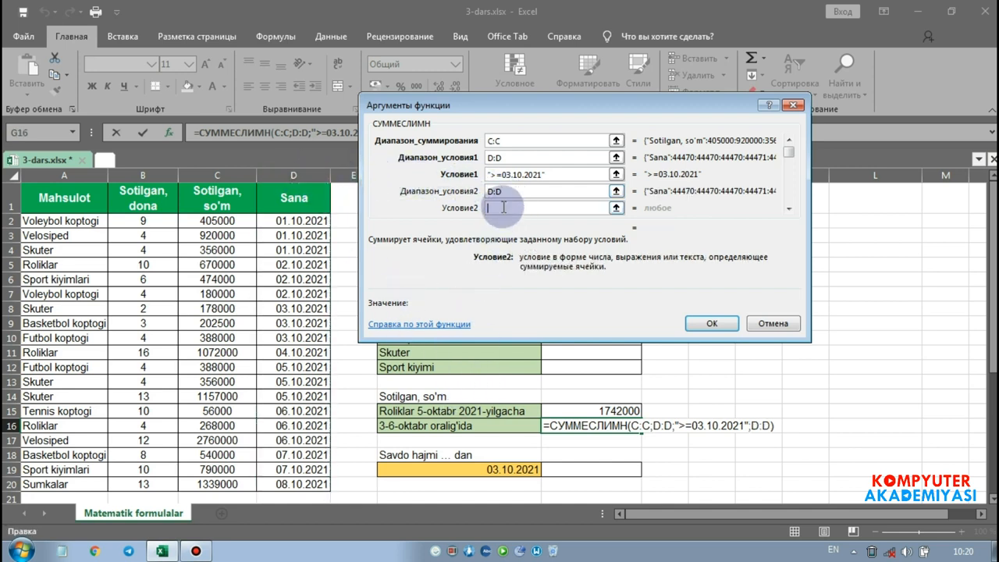
{"action": "type", "text": "<=09.10"}
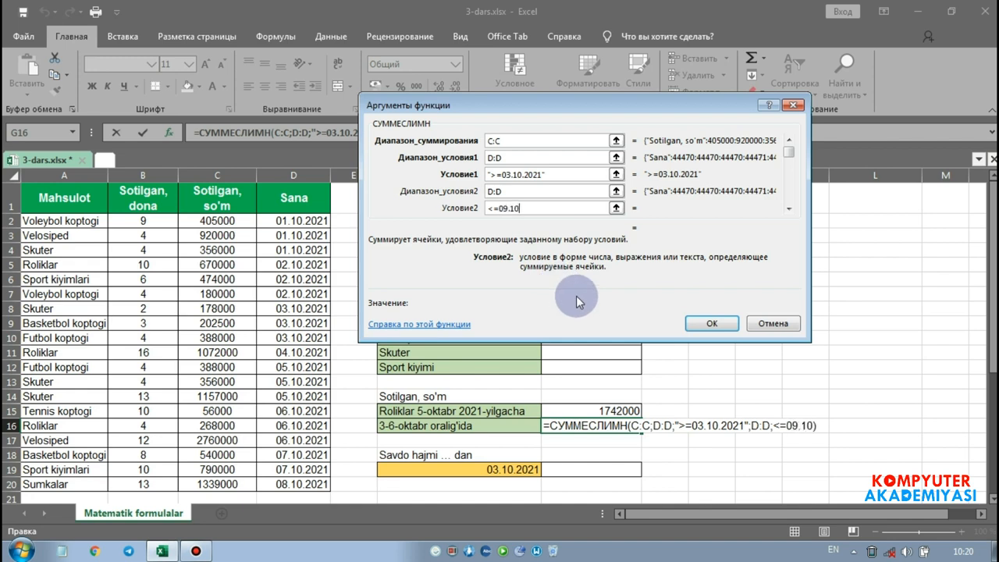
{"action": "type", "text": ".2021"}
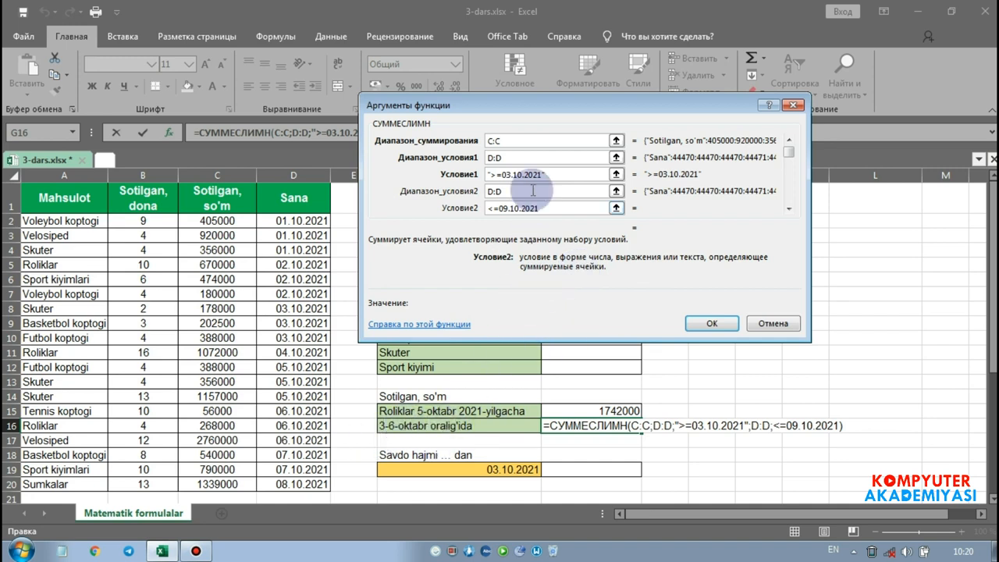
{"action": "left_click", "coordinate": [521, 143]}
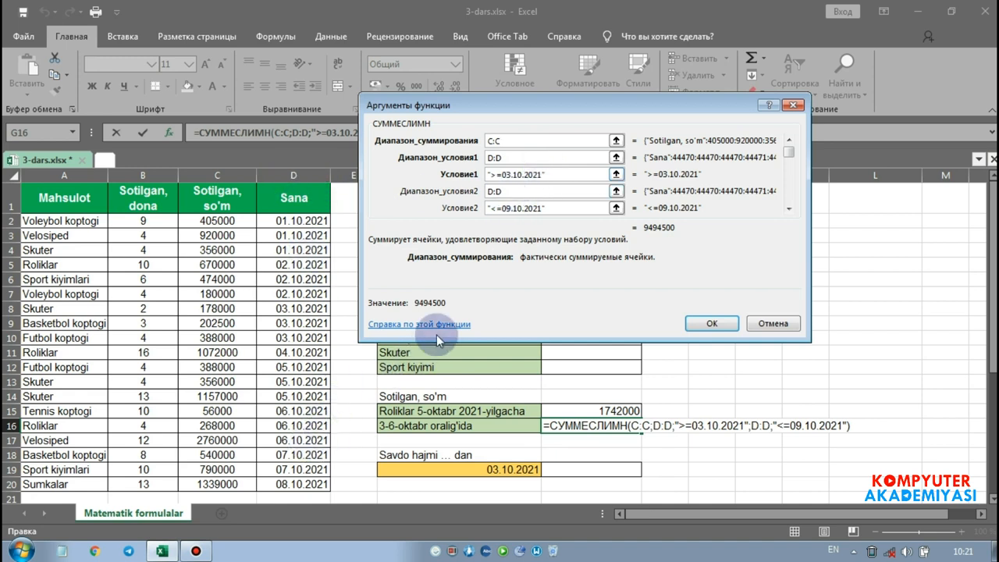
Step: Correct the date in Условие2 to <=06.10.2021 and apply the СУММЕСЛИМН formula to G16
{"action": "left_click", "coordinate": [523, 209]}
{"action": "key", "text": "BackSpace"}
{"action": "type", "text": "6"}
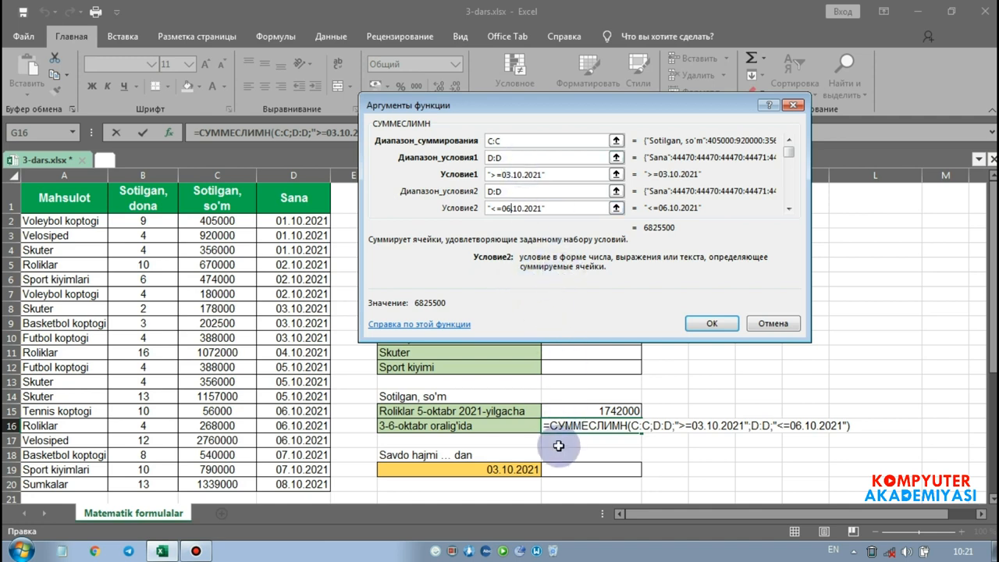
{"action": "left_click", "coordinate": [709, 324]}
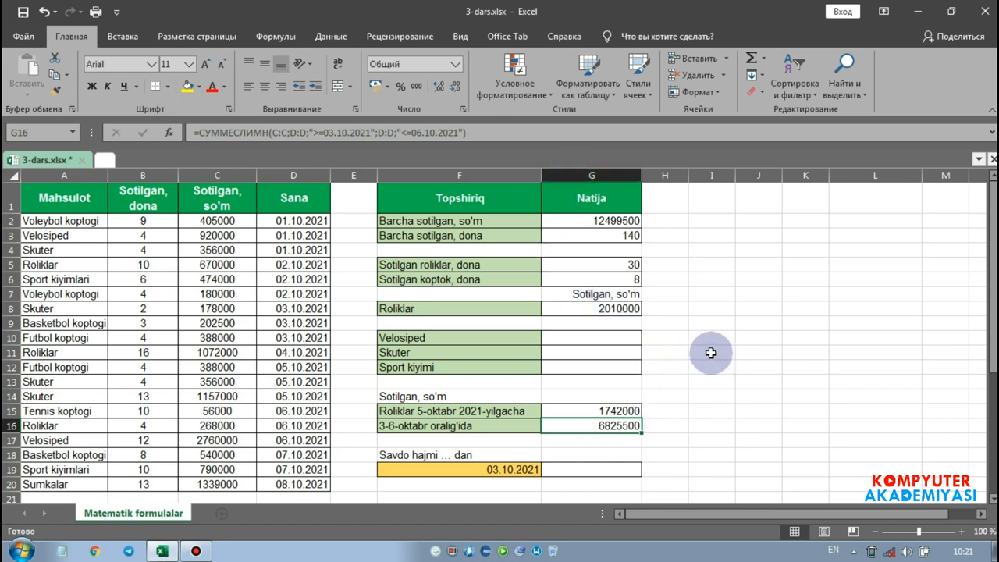
Step: Fill the empty result cells G10:G12 and G19 with yellow
{"action": "left_click_drag", "start_coordinate": [626, 340], "coordinate": [617, 364]}
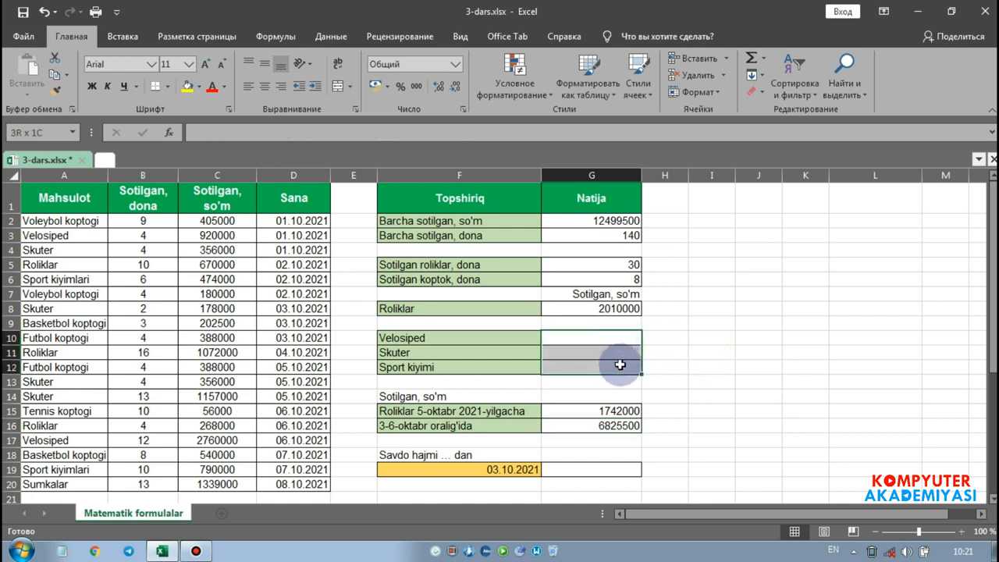
{"action": "left_click", "coordinate": [188, 84]}
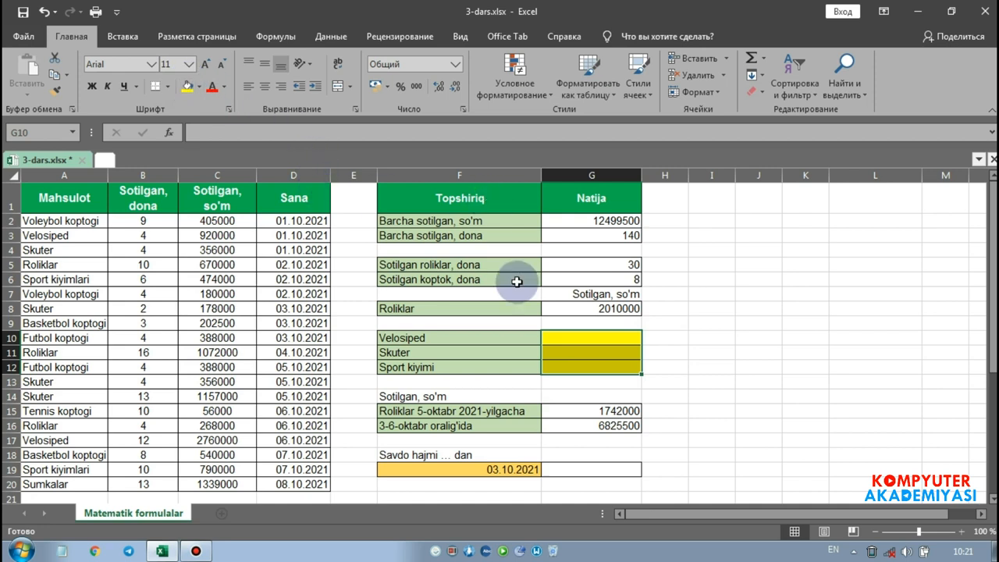
{"action": "left_click", "coordinate": [594, 467]}
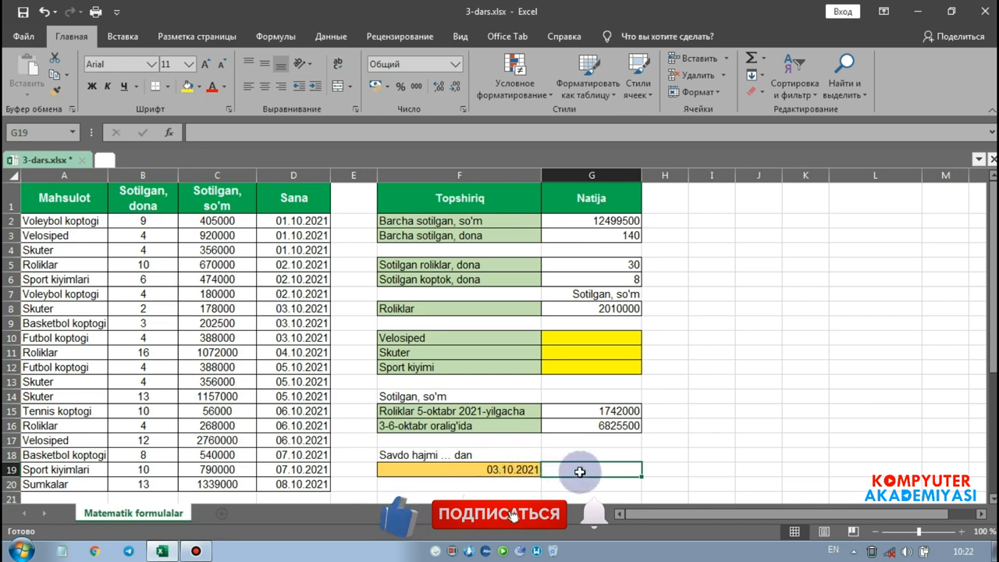
{"action": "left_click", "coordinate": [189, 86]}
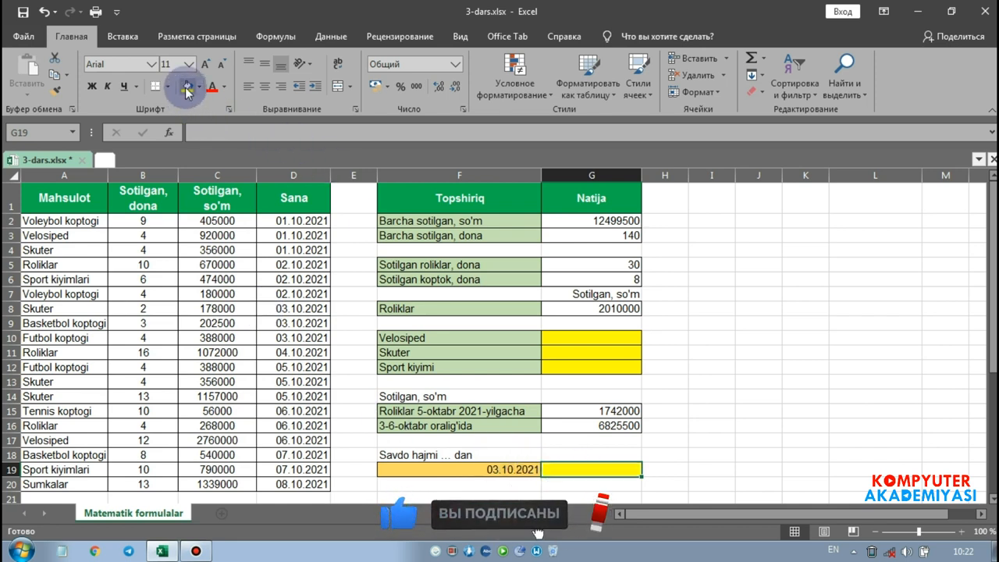